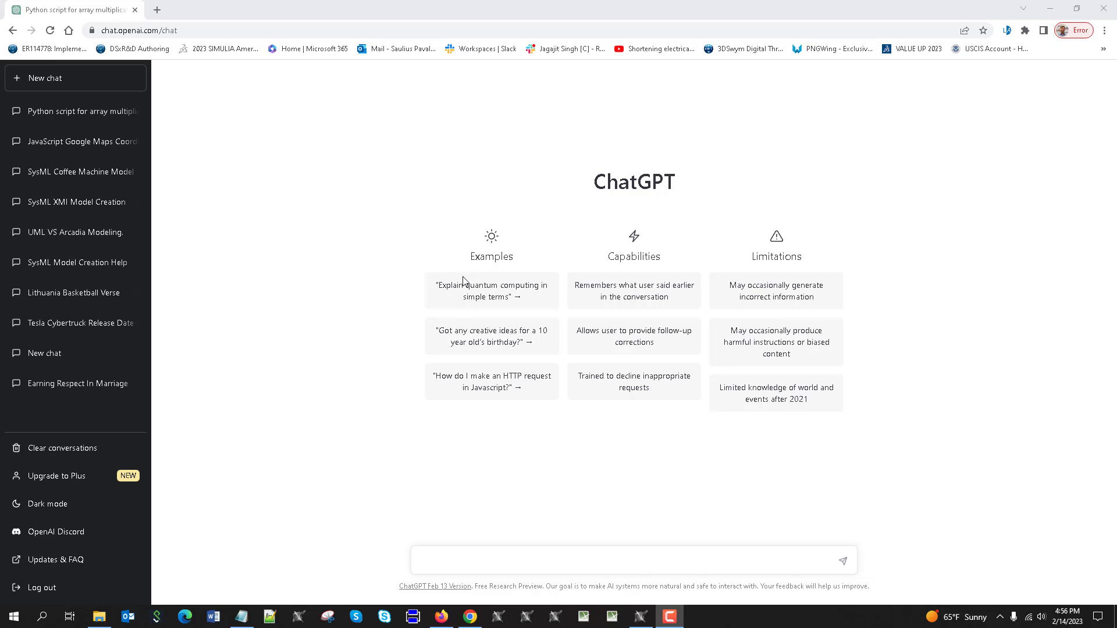
- Ask ChatGPT for a Python script multiplying array elements and select the generated multiply_array_elements code
{"action": "left_click", "coordinate": [420, 555]}
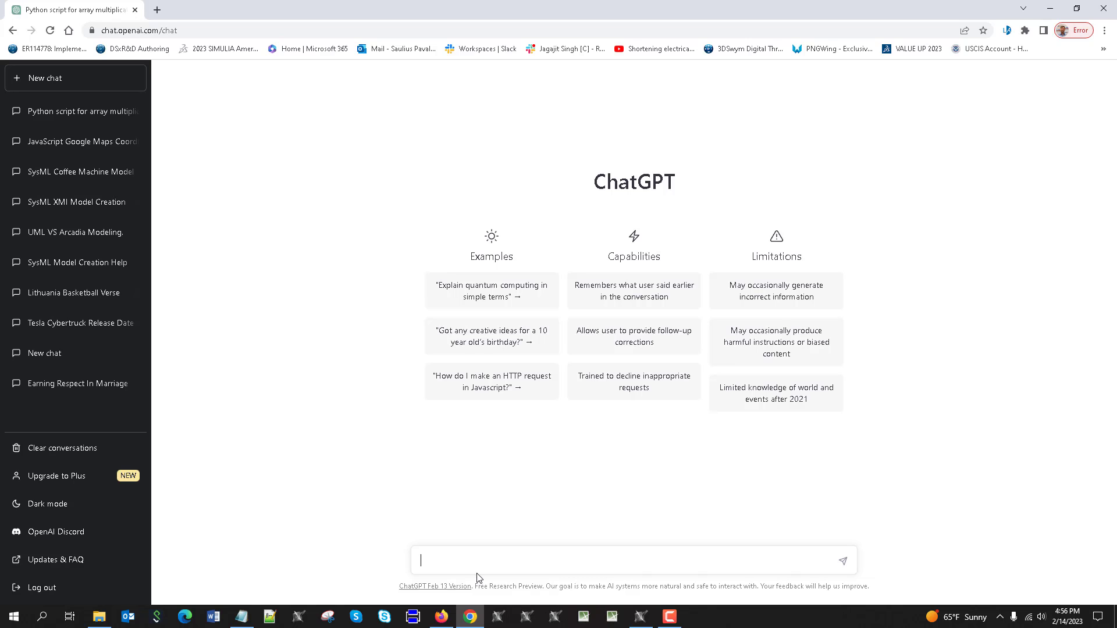
{"action": "type", "text": "write python script performing multiplication of all single dimensional array members"}
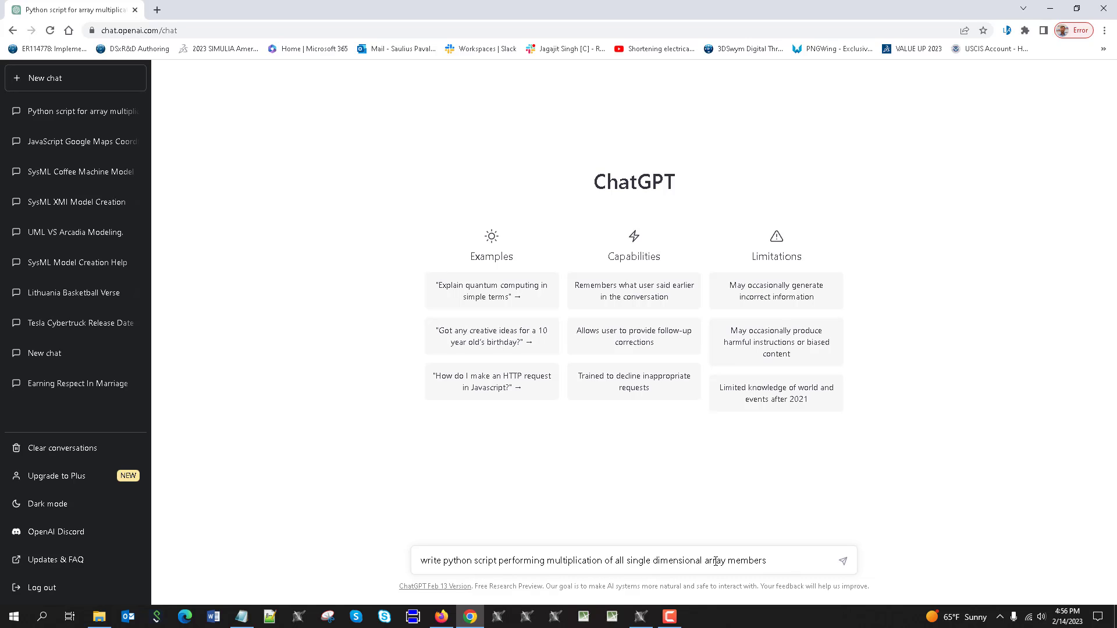
{"action": "key", "text": "Return"}
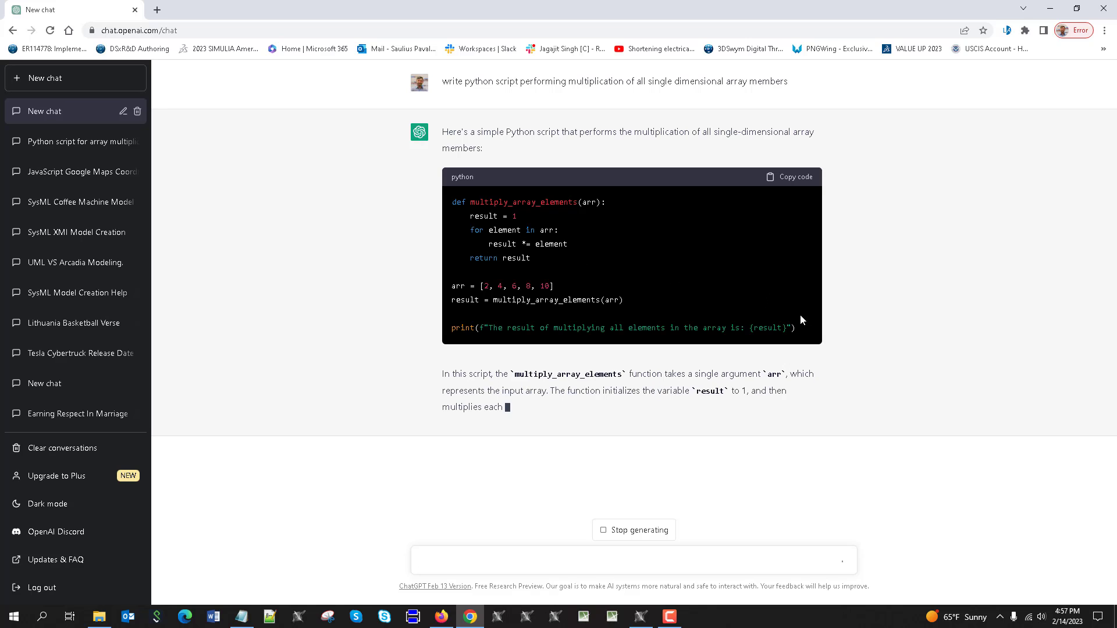
{"action": "left_click_drag", "start_coordinate": [796, 330], "coordinate": [453, 202]}
{"action": "left_click", "coordinate": [646, 618]}
- Create a SysML block definition diagram containing a block named A
{"action": "left_click", "coordinate": [396, 37]}
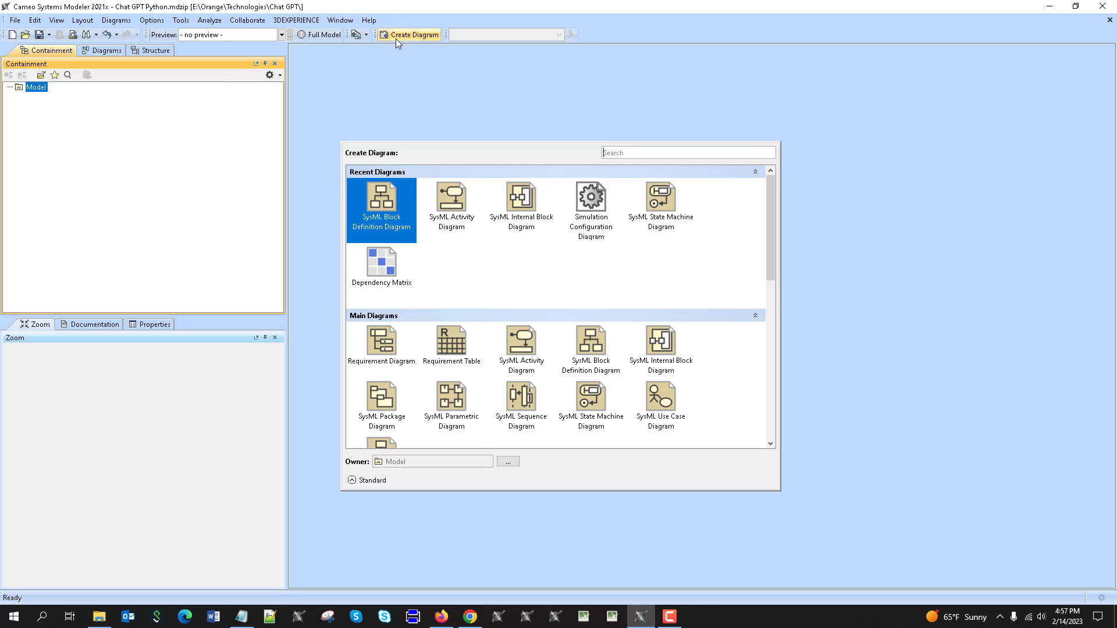
{"action": "double_click", "coordinate": [400, 213]}
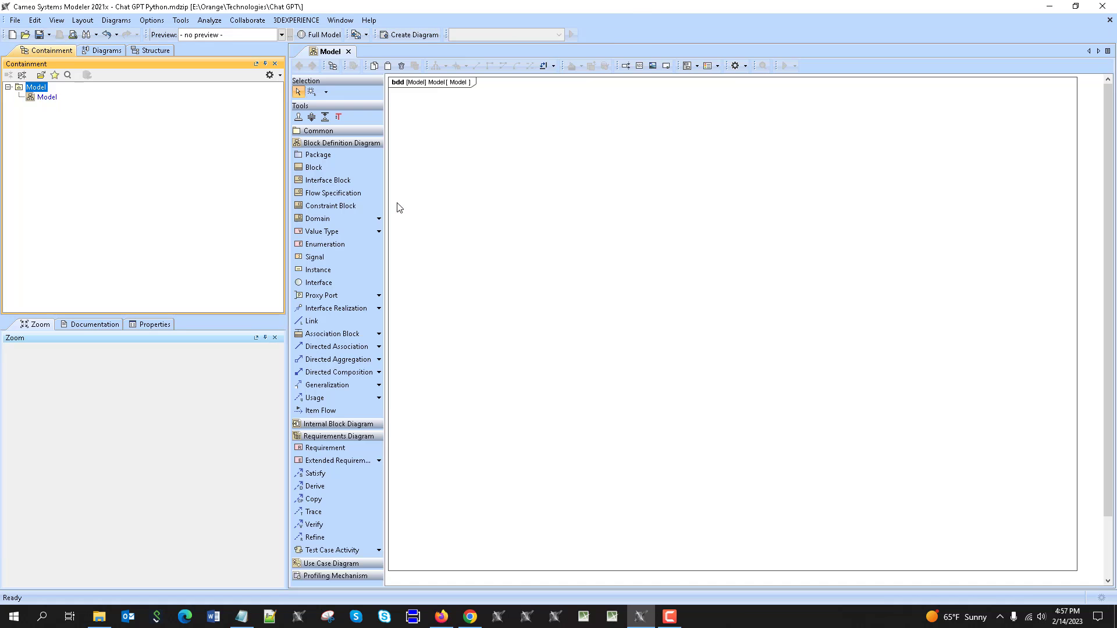
{"action": "left_click", "coordinate": [314, 167]}
{"action": "left_click", "coordinate": [518, 176]}
{"action": "type", "text": "A"}
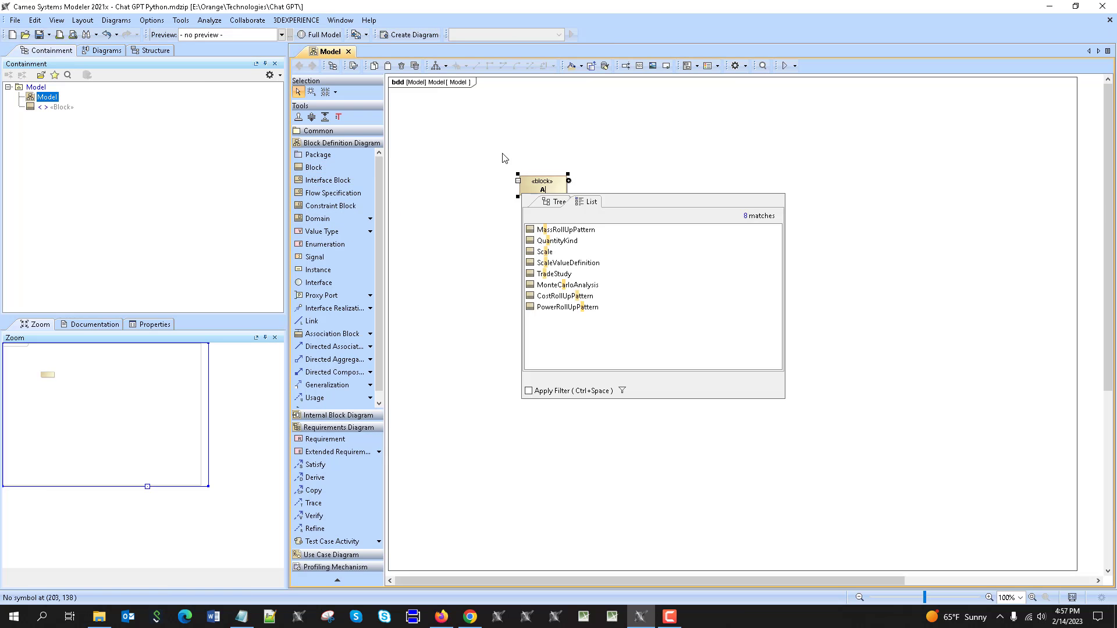
{"action": "key", "text": "Return"}
- Try the Parametric Equation Wizard on A with test expression 'aa', cancel, and reselect A
{"action": "right_click", "coordinate": [534, 183]}
{"action": "mouse_move", "coordinate": [604, 334]}
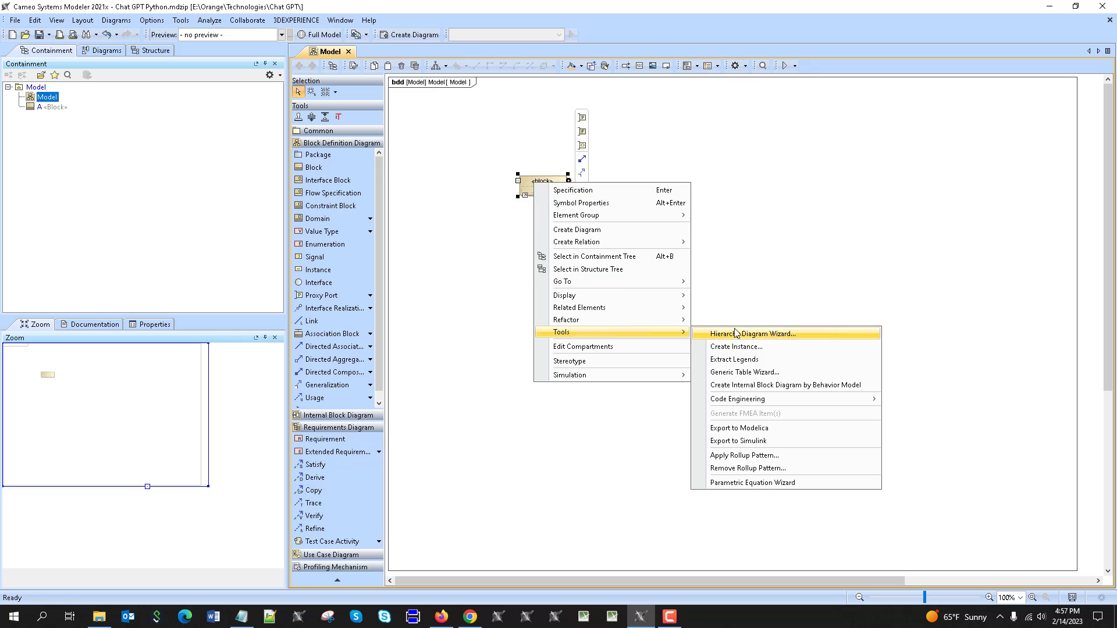
{"action": "left_click", "coordinate": [783, 483]}
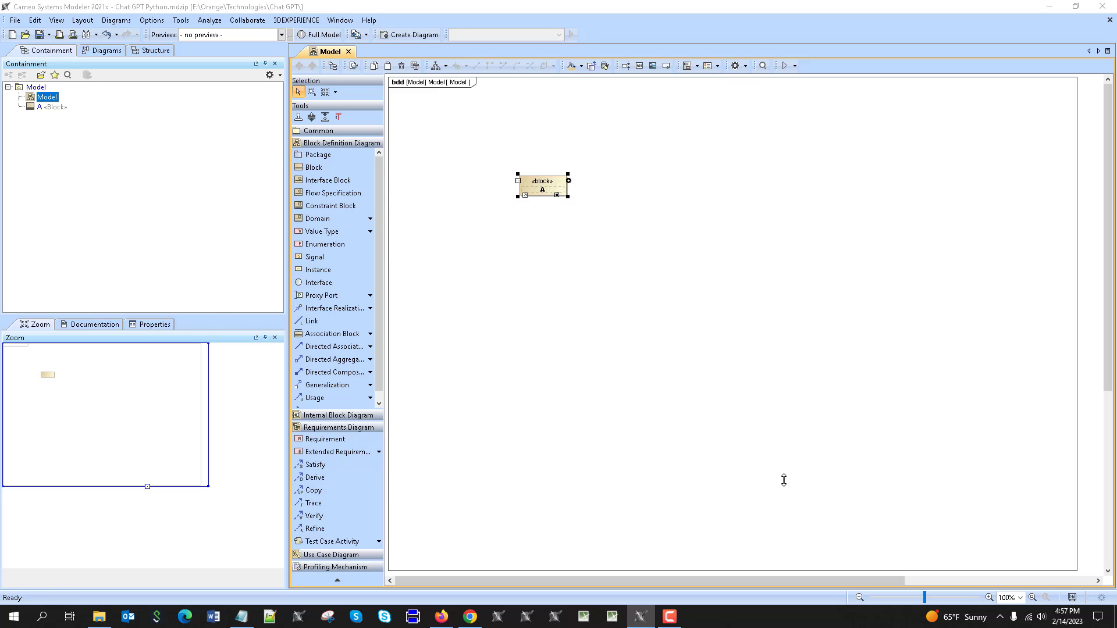
{"action": "type", "text": "aa"}
{"action": "left_click", "coordinate": [852, 240]}
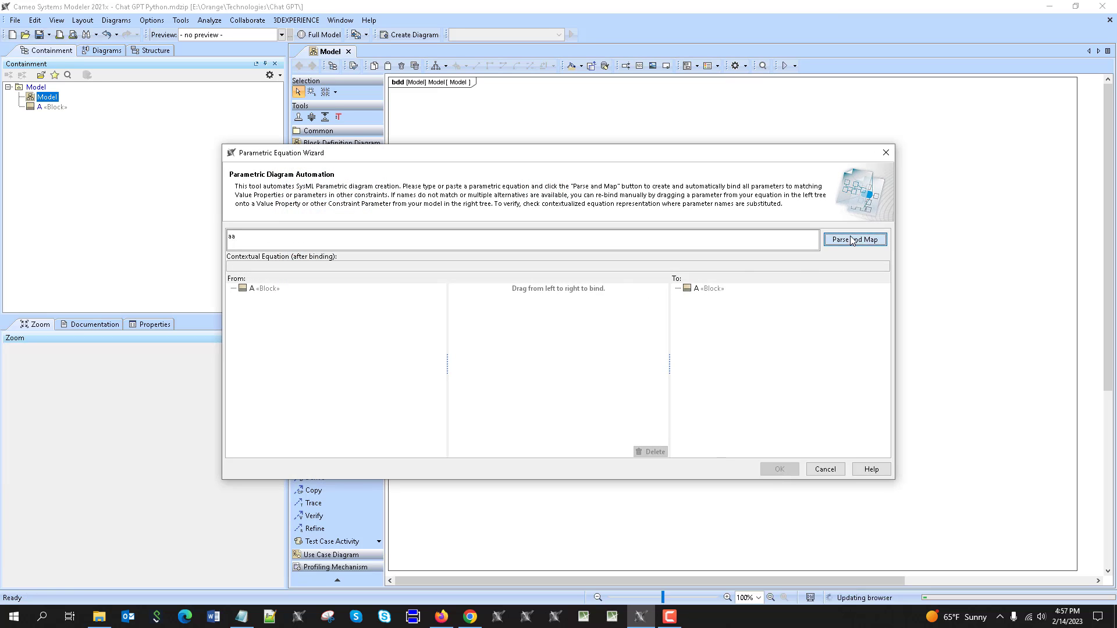
{"action": "left_click", "coordinate": [836, 473]}
{"action": "right_click", "coordinate": [557, 195]}
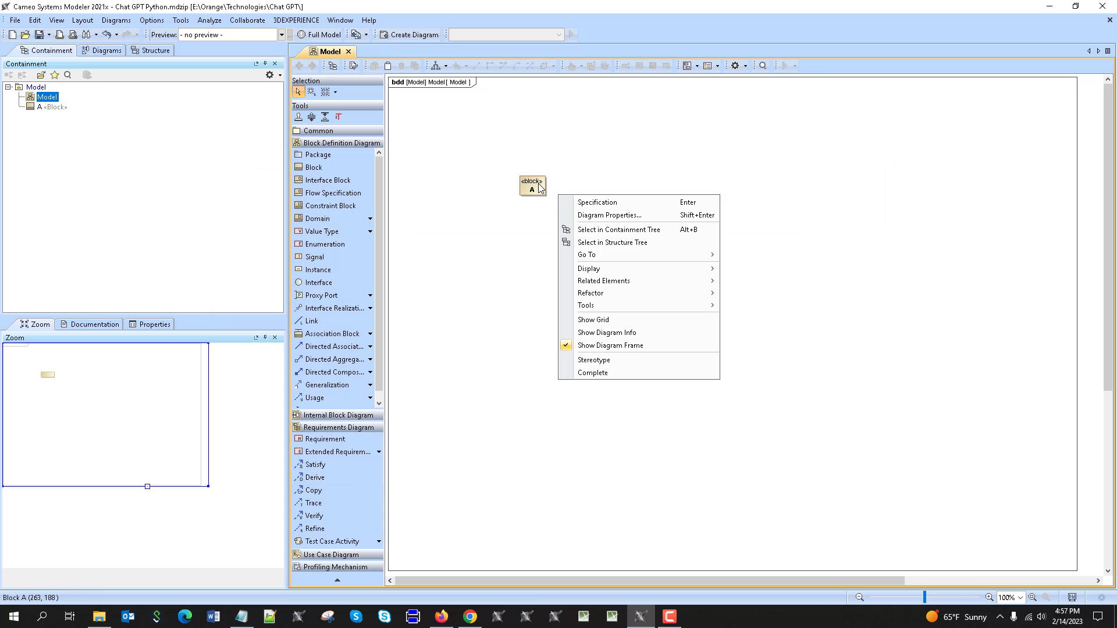
{"action": "left_click", "coordinate": [540, 188]}
{"action": "right_click", "coordinate": [539, 185]}
- Parse 'array_input, result' in the reopened wizard and expand the resulting ConstraintBlock
{"action": "mouse_move", "coordinate": [640, 334]}
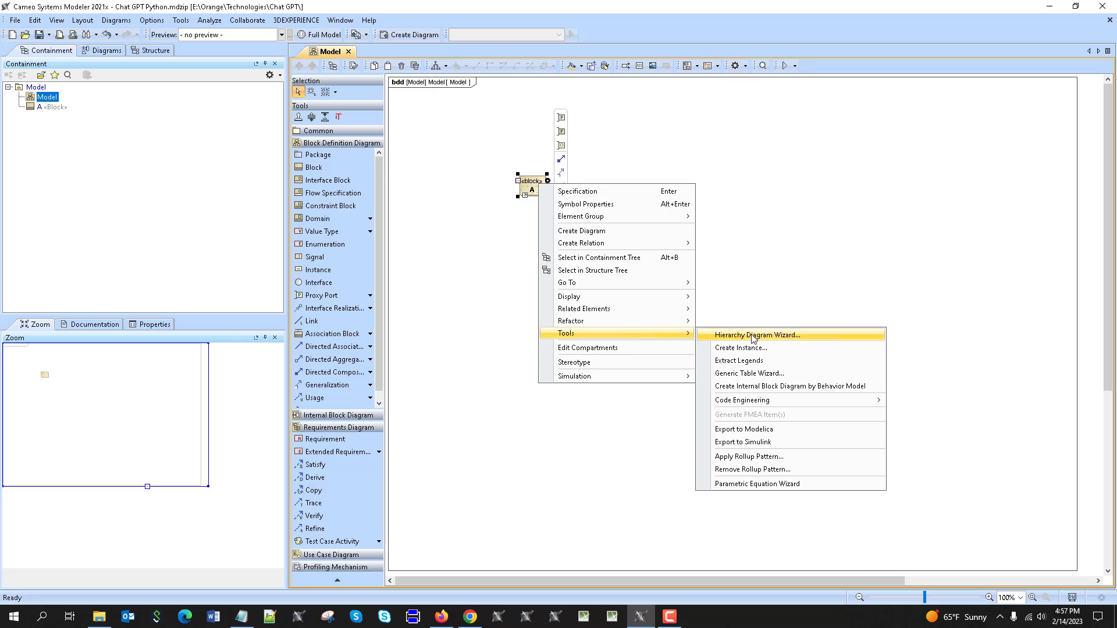
{"action": "left_click", "coordinate": [771, 485]}
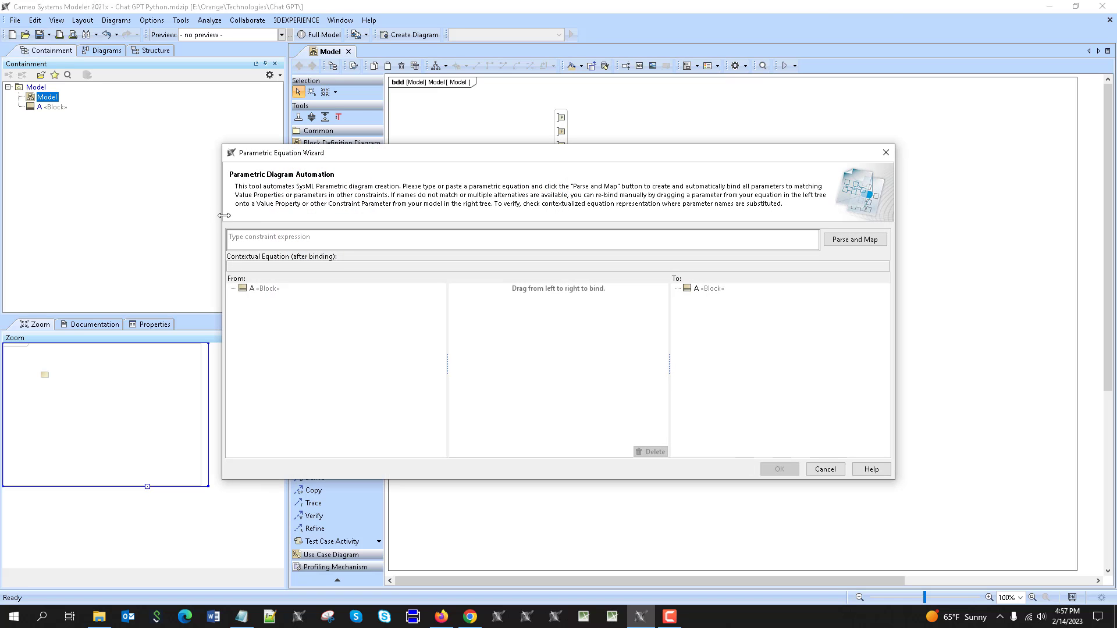
{"action": "type", "text": "array_input, result"}
{"action": "left_click", "coordinate": [832, 240]}
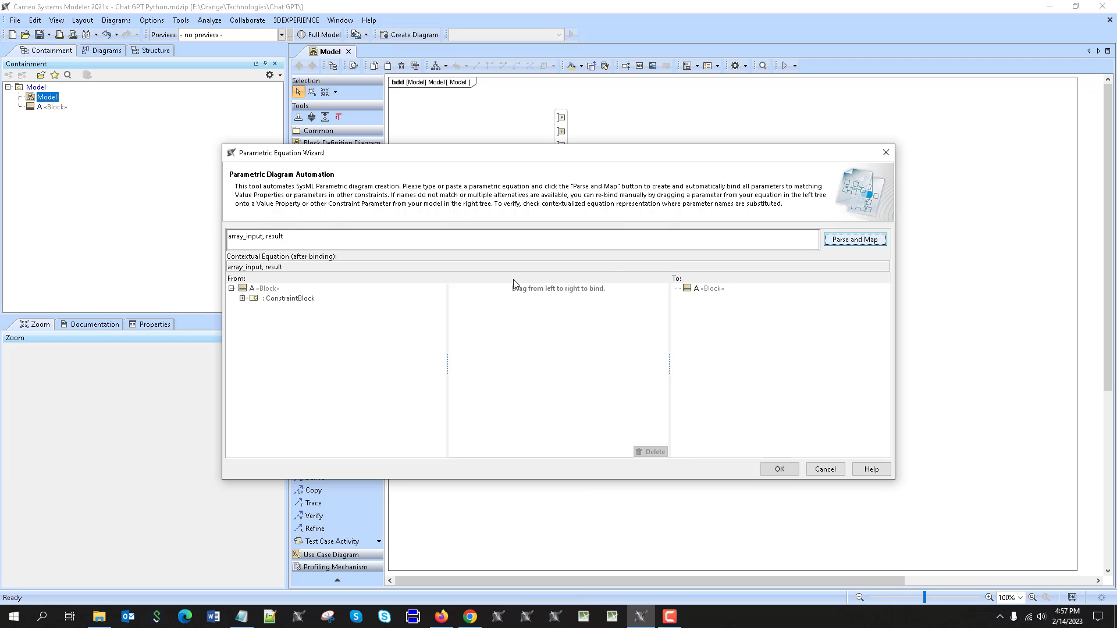
{"action": "left_click", "coordinate": [243, 298]}
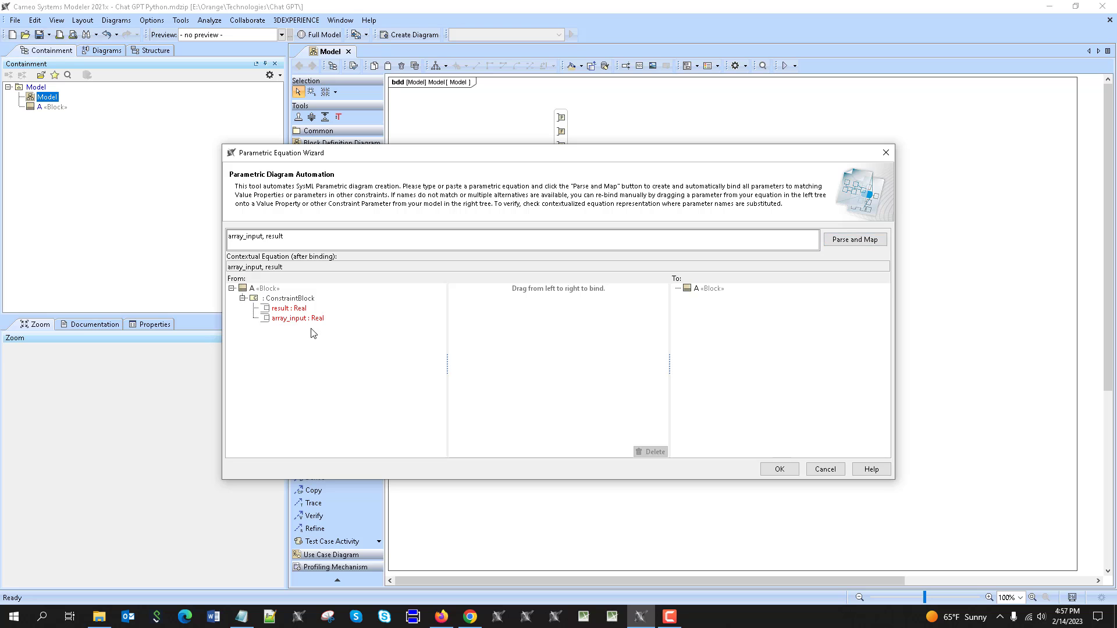
- Create the parametric diagram, centre the constraint, and type array_input as Integer
{"action": "left_click", "coordinate": [779, 469]}
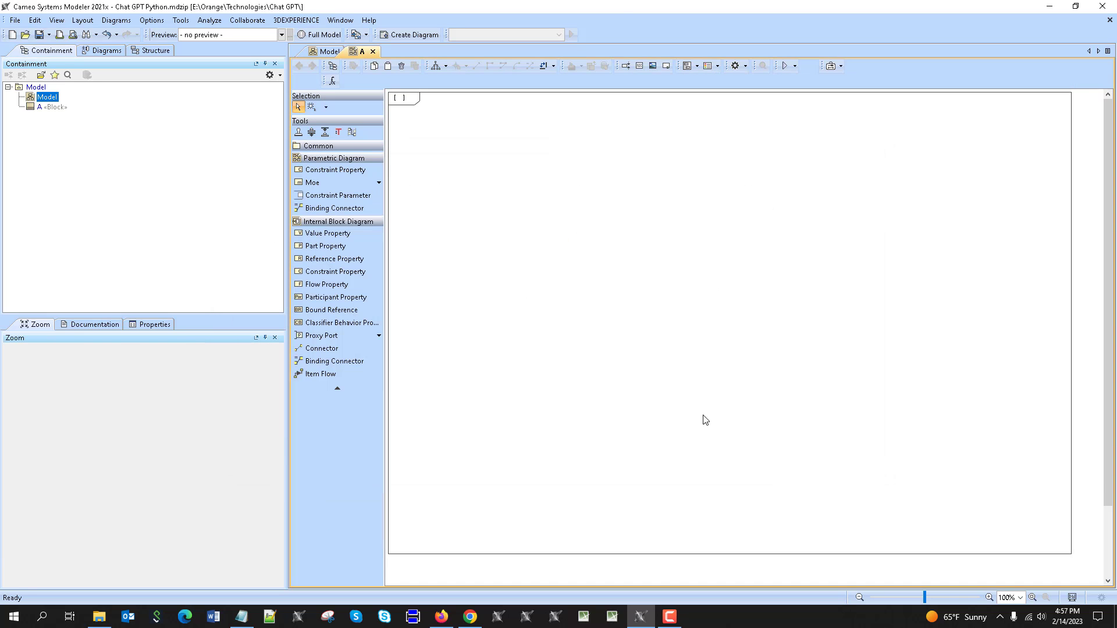
{"action": "left_click_drag", "start_coordinate": [477, 150], "coordinate": [677, 262]}
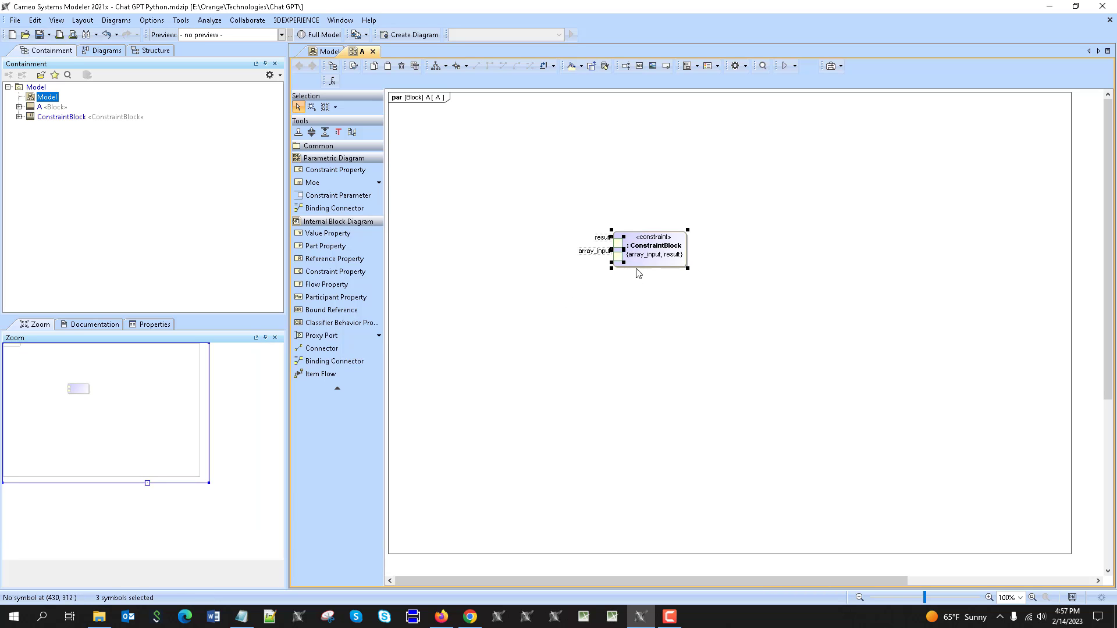
{"action": "right_click", "coordinate": [620, 260]}
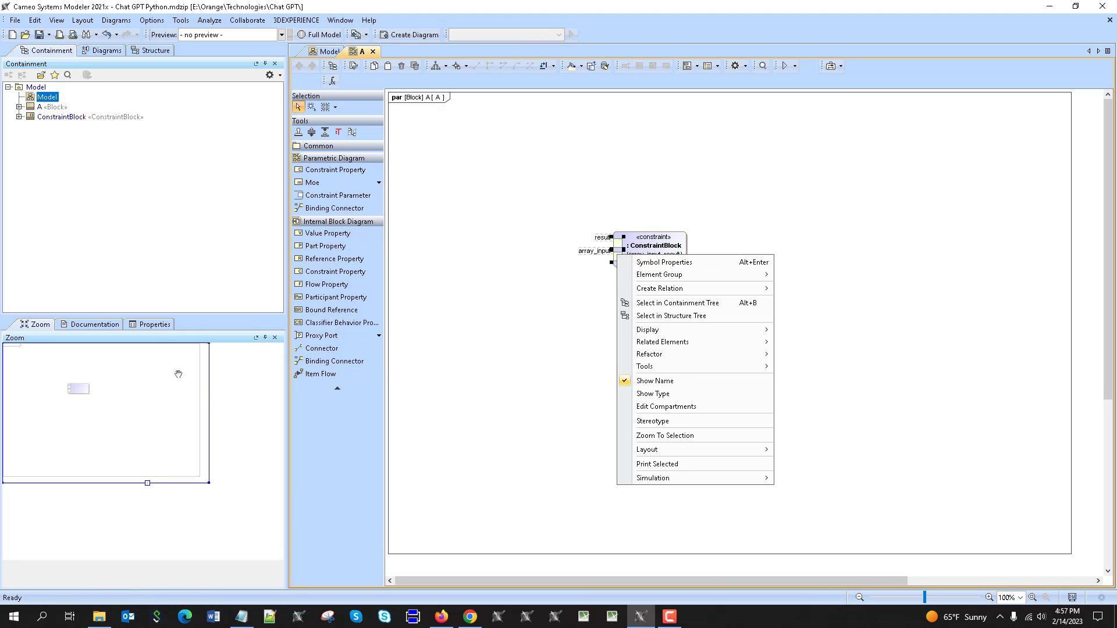
{"action": "left_click", "coordinate": [152, 326]}
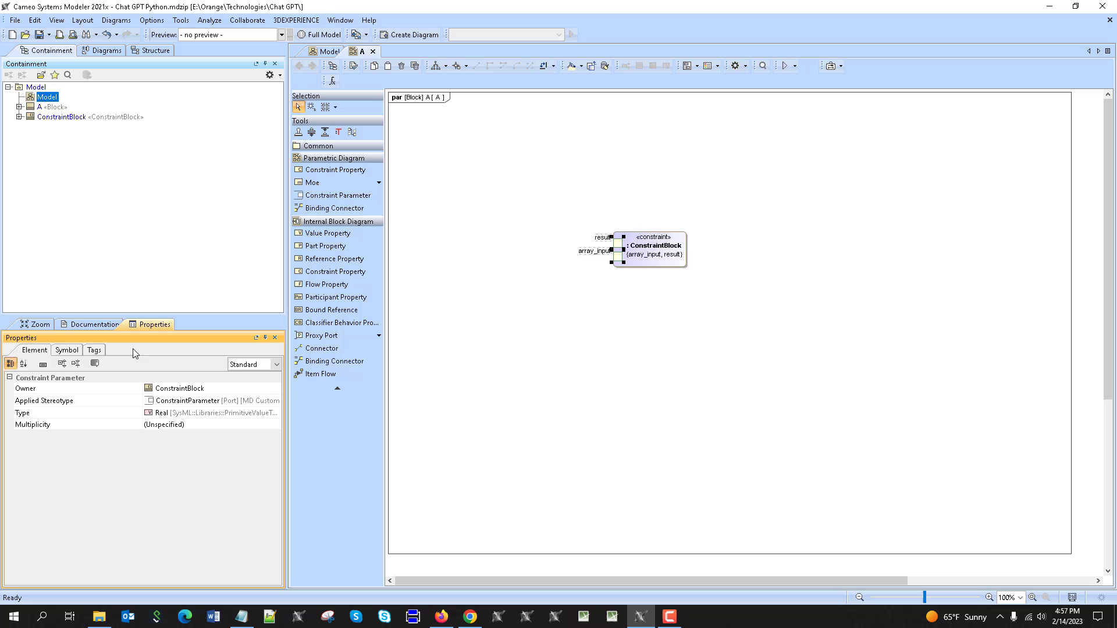
{"action": "left_click", "coordinate": [169, 413]}
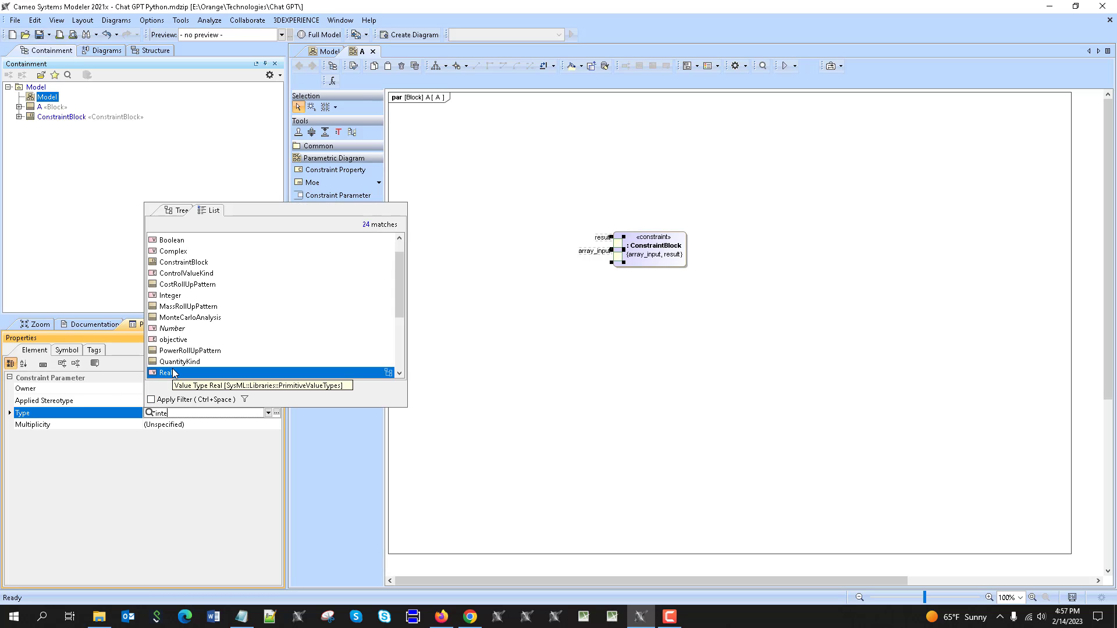
{"action": "type", "text": "inte"}
{"action": "left_click", "coordinate": [172, 249]}
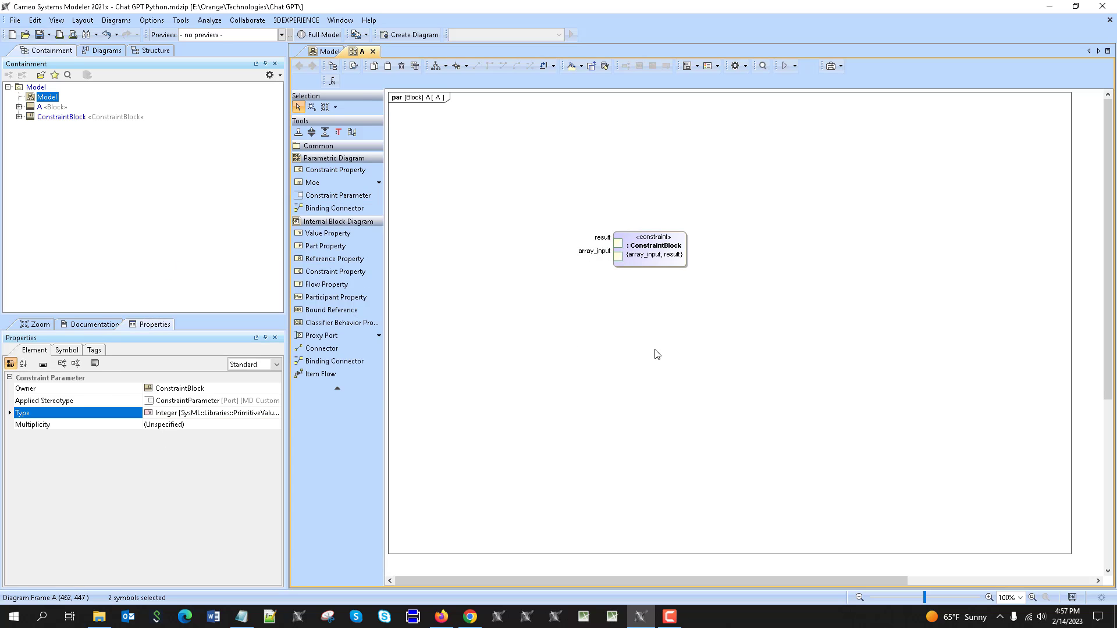
- Enlarge the constraint box and set its language to Python
{"action": "left_click", "coordinate": [686, 265]}
{"action": "left_click_drag", "start_coordinate": [688, 268], "coordinate": [801, 351]}
{"action": "left_click", "coordinate": [770, 254]}
{"action": "right_click", "coordinate": [772, 348]}
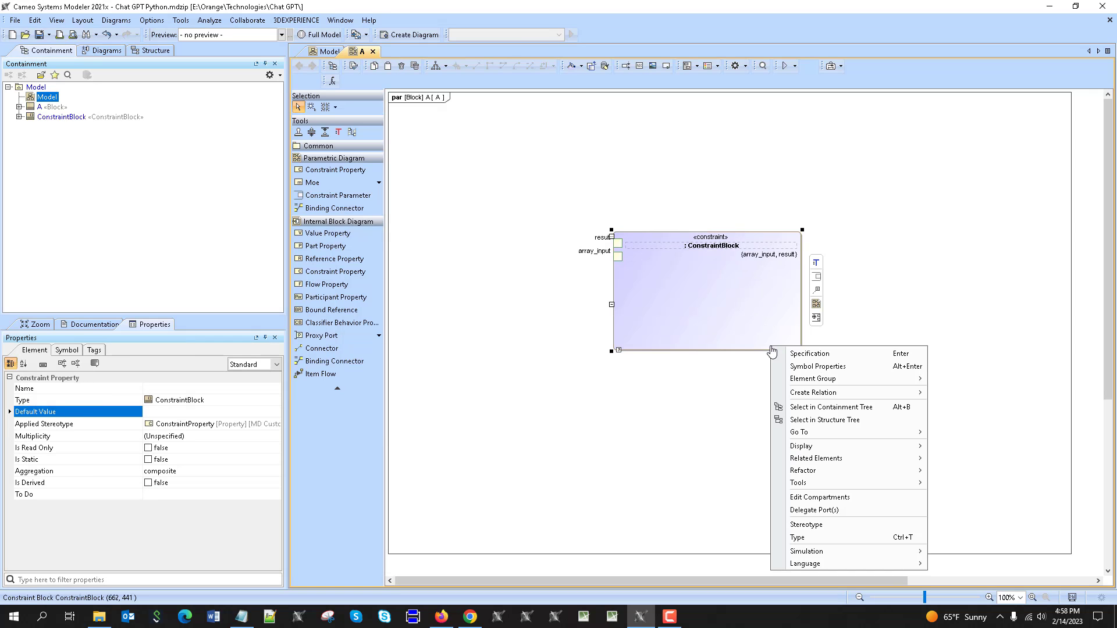
{"action": "mouse_move", "coordinate": [888, 567]}
{"action": "left_click", "coordinate": [958, 536]}
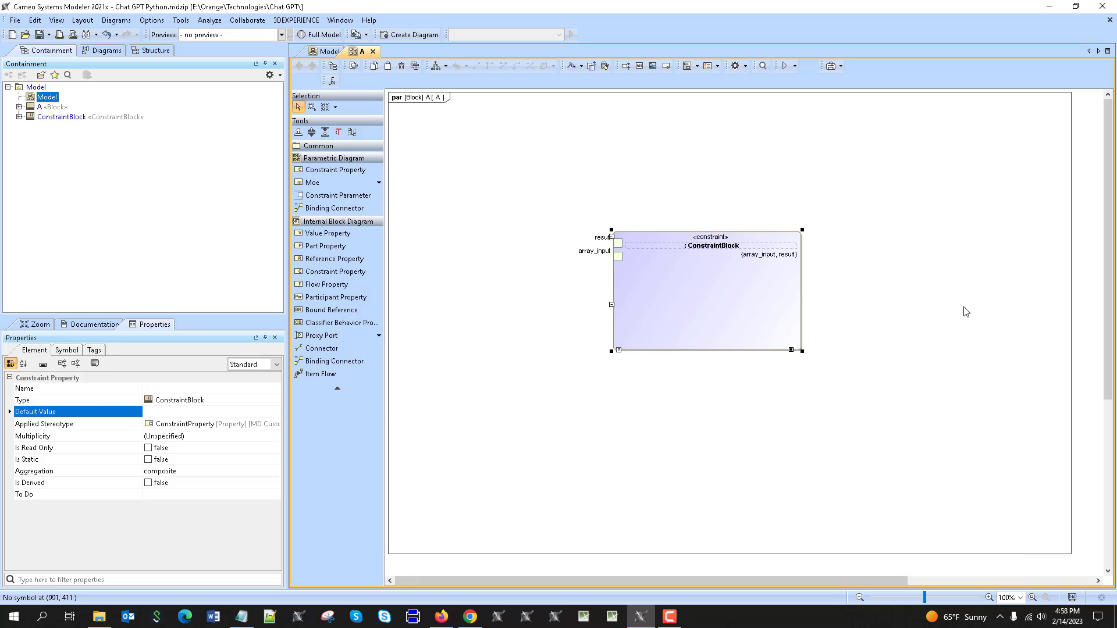
- Paste the ChatGPT multiply_array_elements code into the constraint
{"action": "double_click", "coordinate": [768, 262]}
{"action": "type", "text": "def multiply_array_elements(arr):     result = 1     for element in arr:         result *= element     return result  arr = [2, 4, 6, 8, 10] result = multiply_array_elements(arr)  print(f\"The result of multiplying all elements in the array is: {result}\")"}
{"action": "left_click", "coordinate": [796, 204]}
{"action": "scroll", "coordinate": [799, 339], "scroll_direction": "up", "scroll_amount": 2}
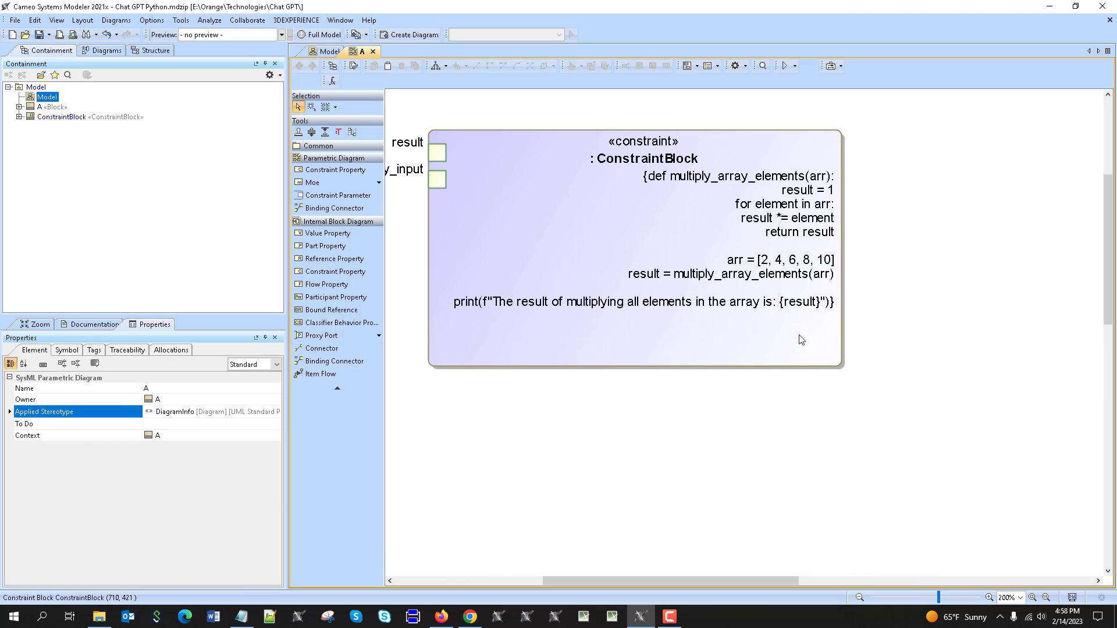
{"action": "left_click_drag", "start_coordinate": [592, 585], "coordinate": [526, 582]}
{"action": "scroll", "coordinate": [989, 239], "scroll_direction": "up", "scroll_amount": 1}
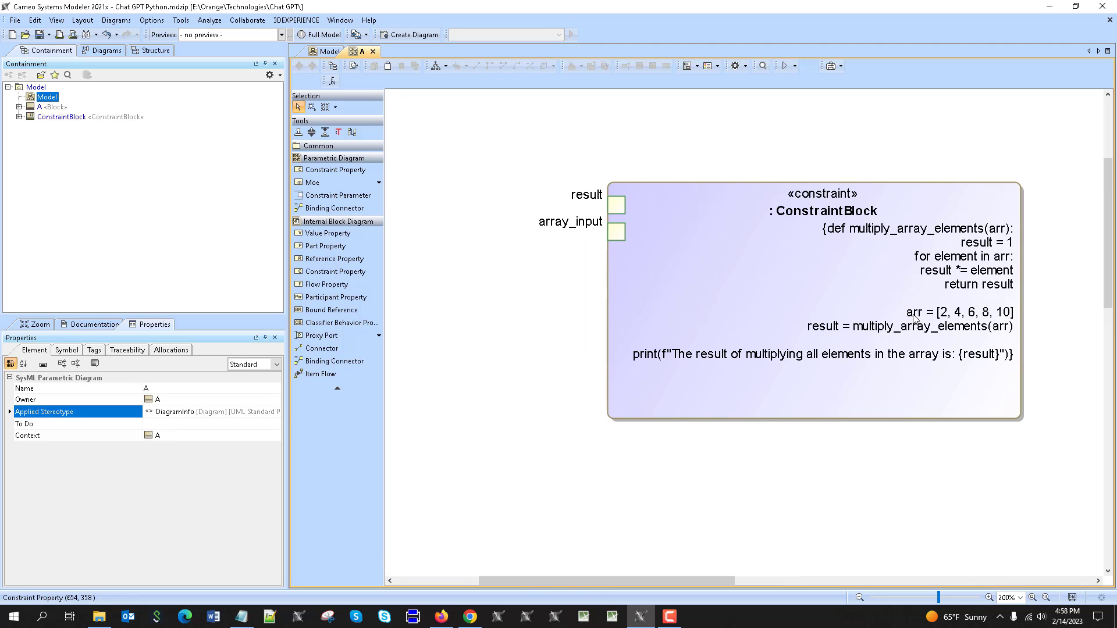
- Replace the [2, 4, 6, 8, 10] list in the code with array_input
{"action": "double_click", "coordinate": [935, 317]}
{"action": "left_click_drag", "start_coordinate": [938, 316], "coordinate": [1014, 316]}
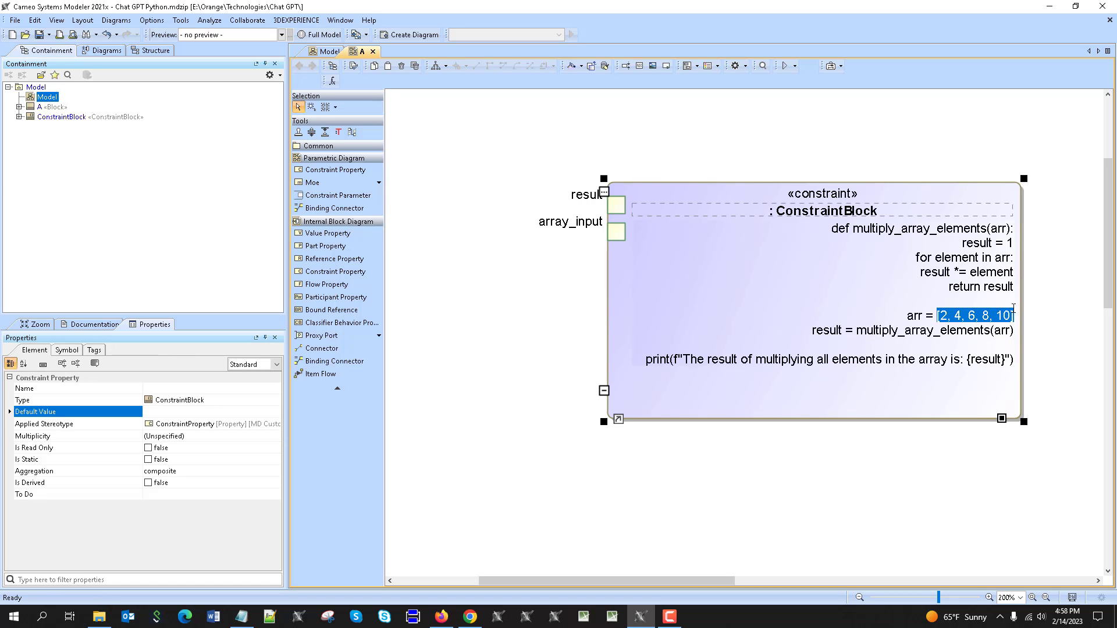
{"action": "type", "text": "array"}
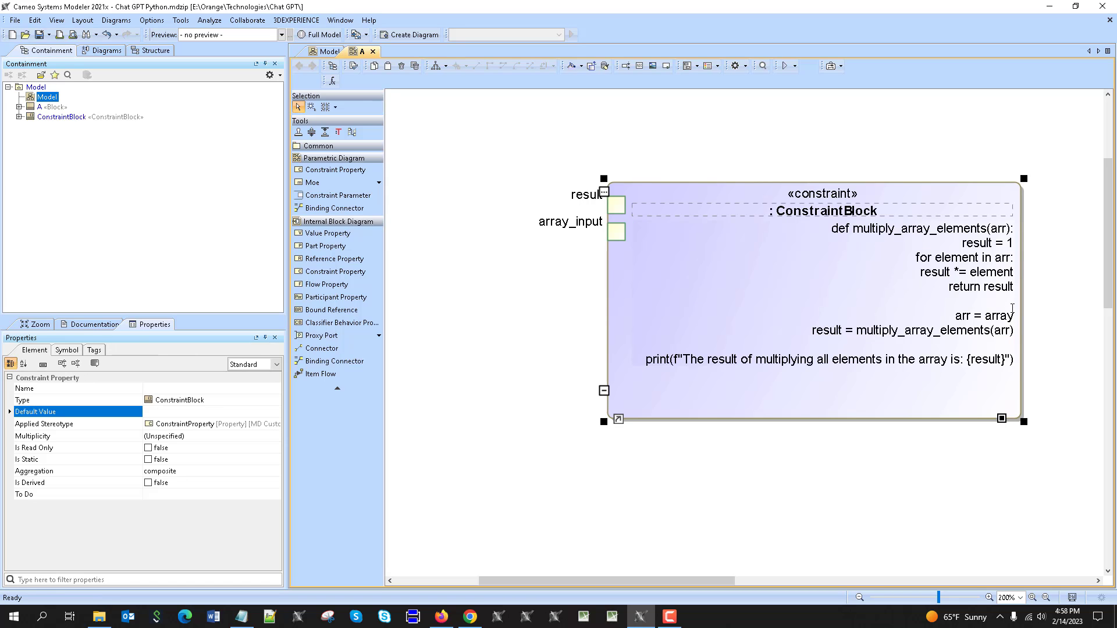
{"action": "type", "text": "_input"}
- Give the array_input parameter multiplicity * and shift the constraint slightly right
{"action": "left_click", "coordinate": [522, 327]}
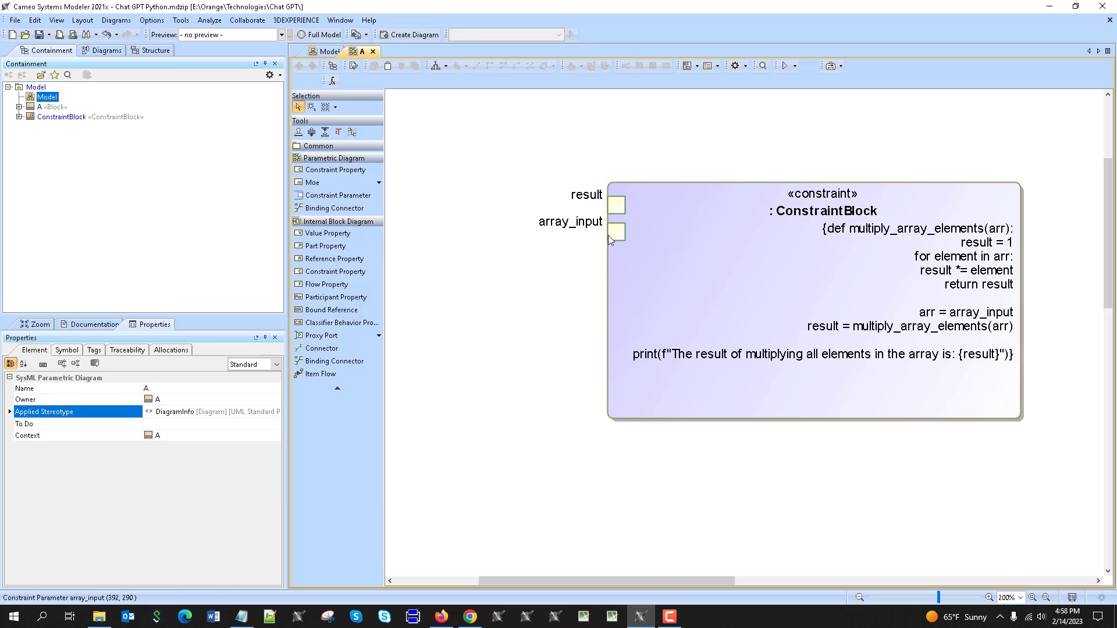
{"action": "left_click", "coordinate": [612, 232]}
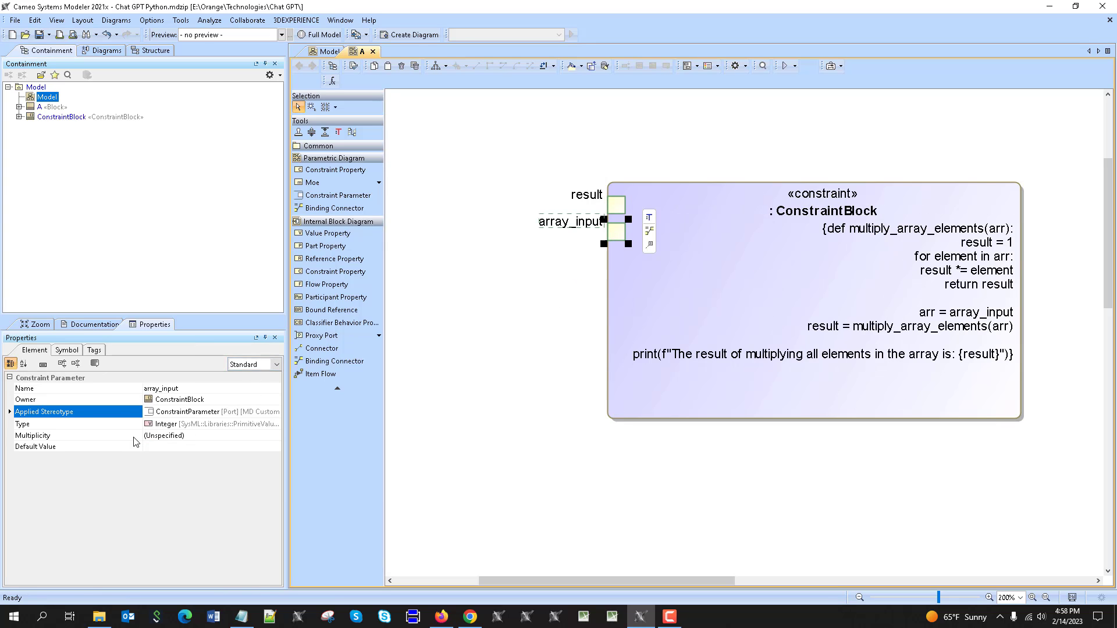
{"action": "left_click", "coordinate": [170, 437]}
{"action": "left_click", "coordinate": [166, 510]}
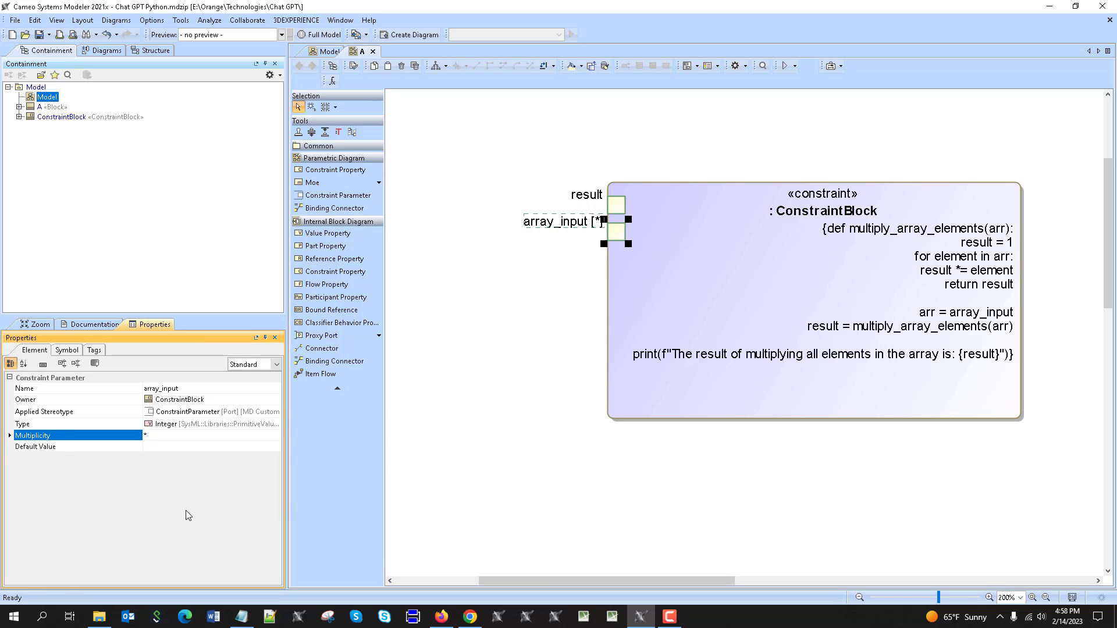
{"action": "left_click", "coordinate": [465, 402]}
{"action": "left_click_drag", "start_coordinate": [717, 289], "coordinate": [766, 273]}
{"action": "left_click", "coordinate": [867, 425]}
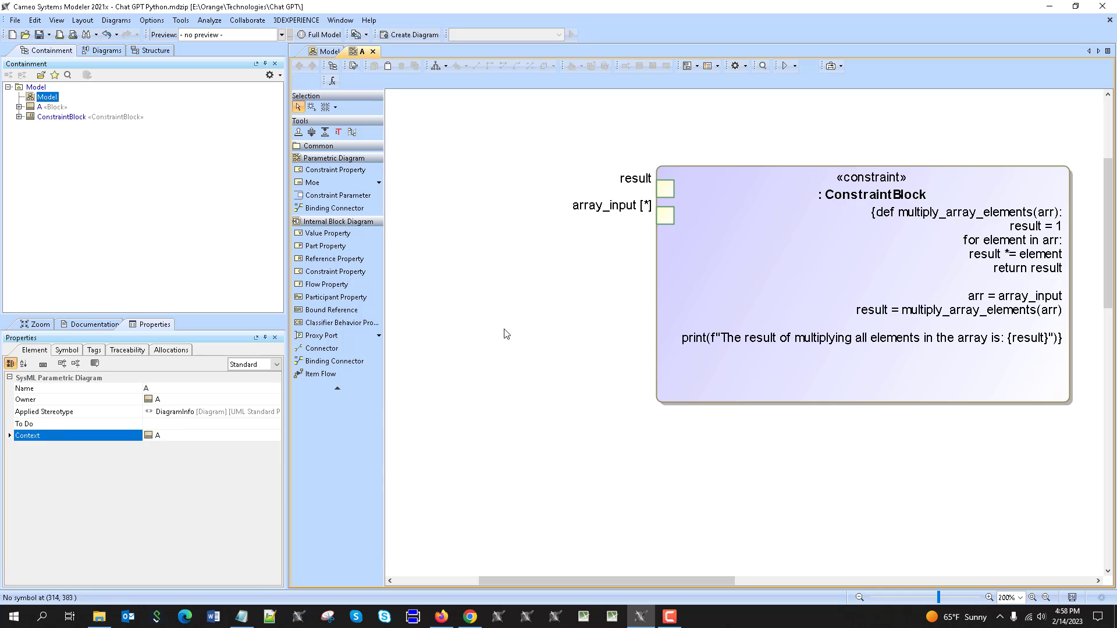
- Add value property array : Integer [*] and bind it to array_input
{"action": "left_click", "coordinate": [320, 234]}
{"action": "left_click", "coordinate": [423, 168]}
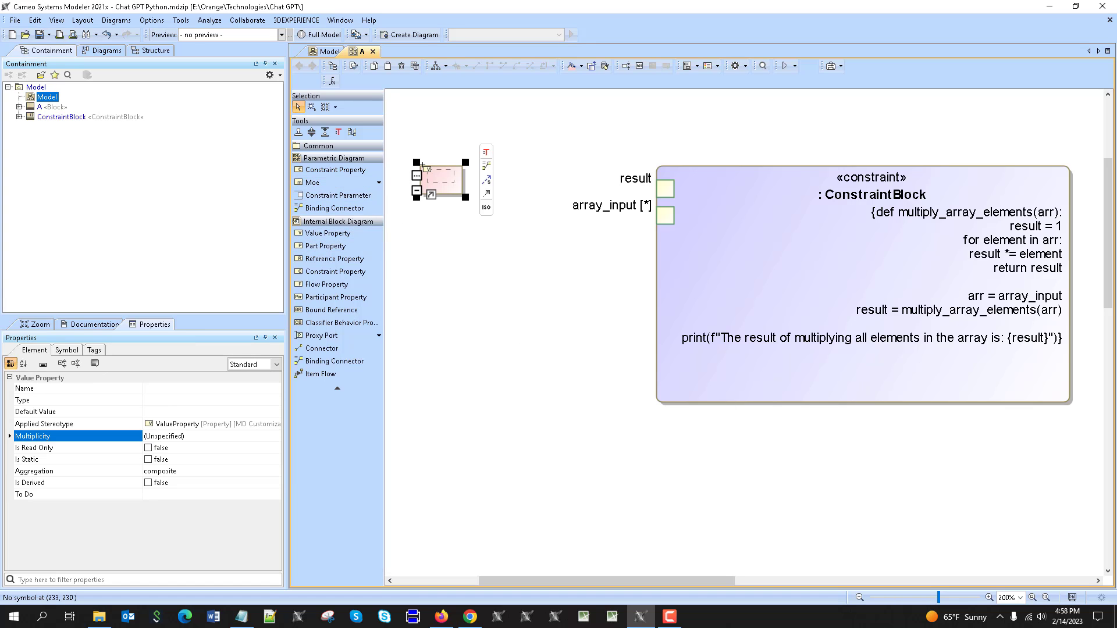
{"action": "type", "text": "array:integer"}
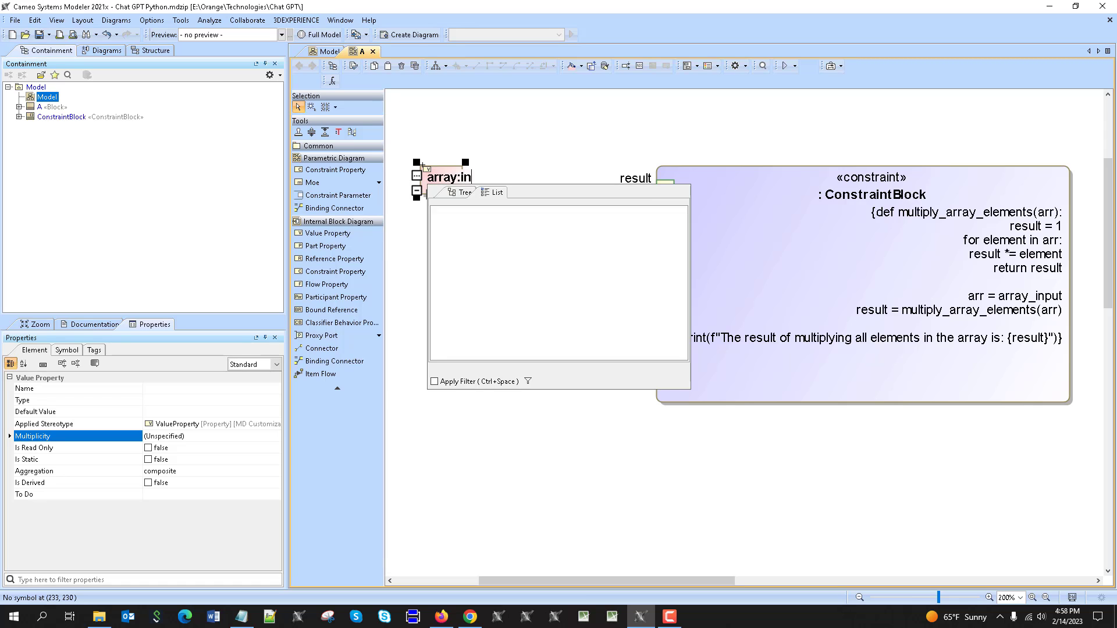
{"action": "double_click", "coordinate": [458, 221]}
{"action": "type", "text": "[*]"}
{"action": "key", "text": "Return"}
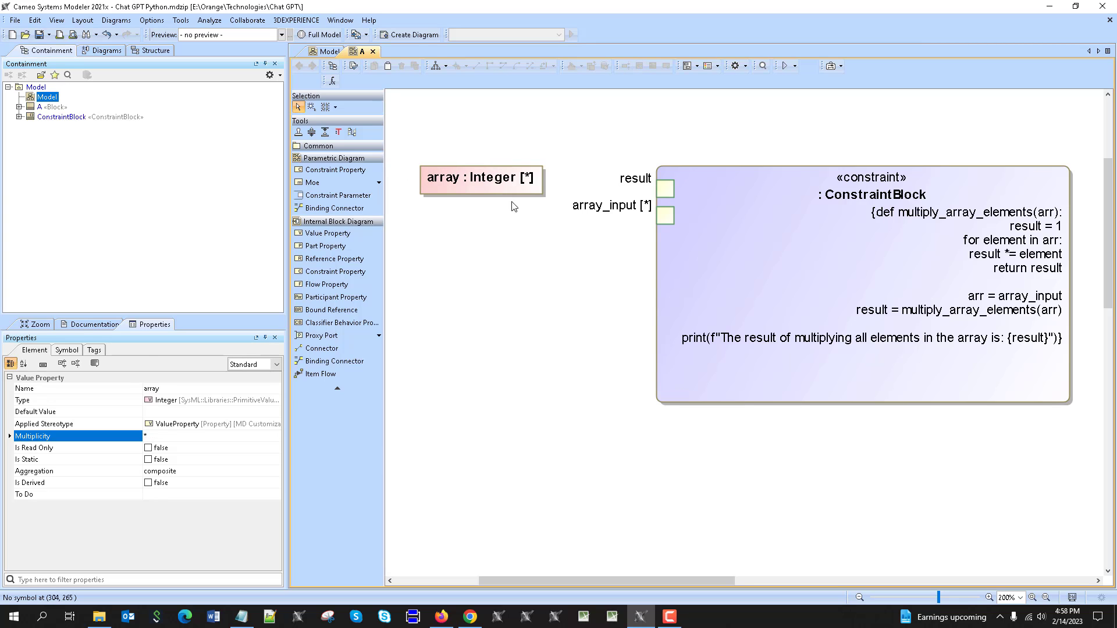
{"action": "left_click_drag", "start_coordinate": [564, 168], "coordinate": [665, 215]}
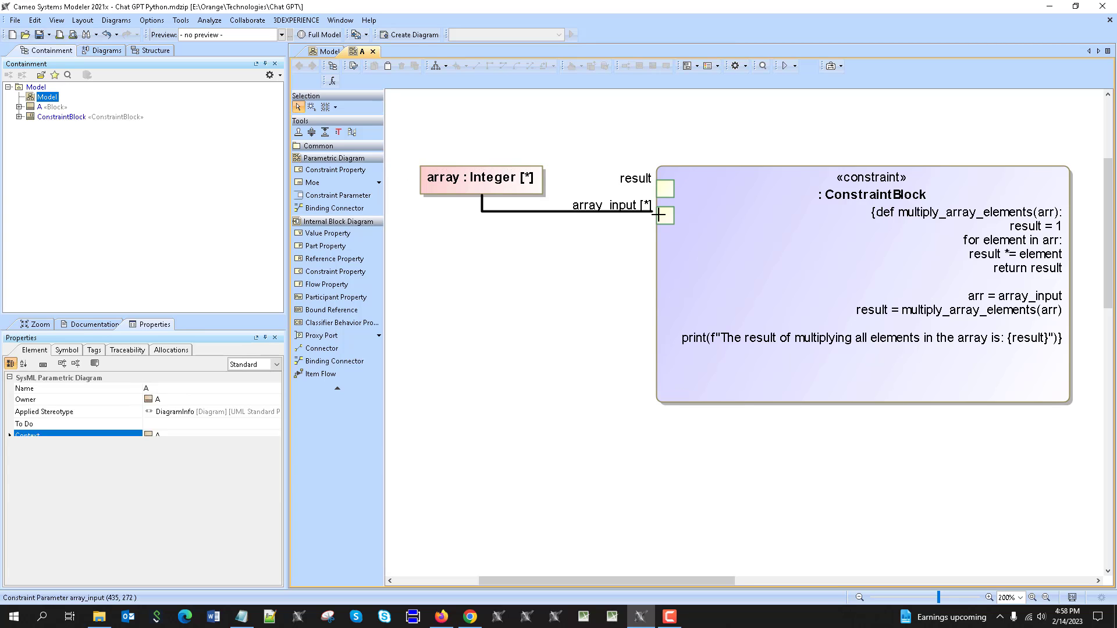
{"action": "left_click_drag", "start_coordinate": [664, 285], "coordinate": [664, 283]}
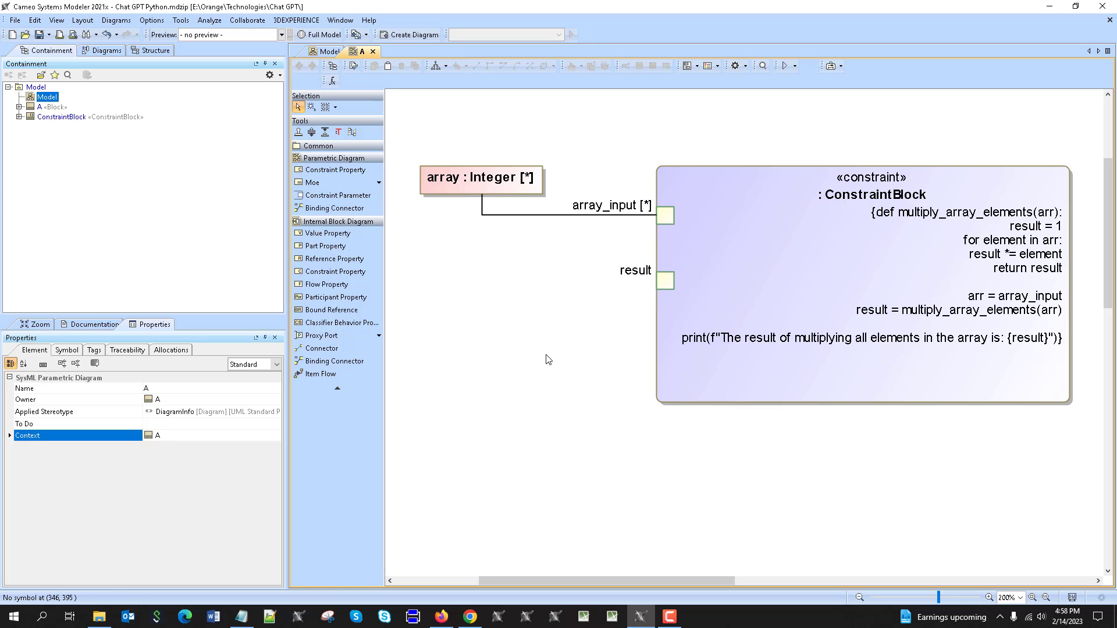
- Add value property result : Integer and bind it to the result parameter
{"action": "left_click", "coordinate": [327, 233]}
{"action": "left_click", "coordinate": [419, 300]}
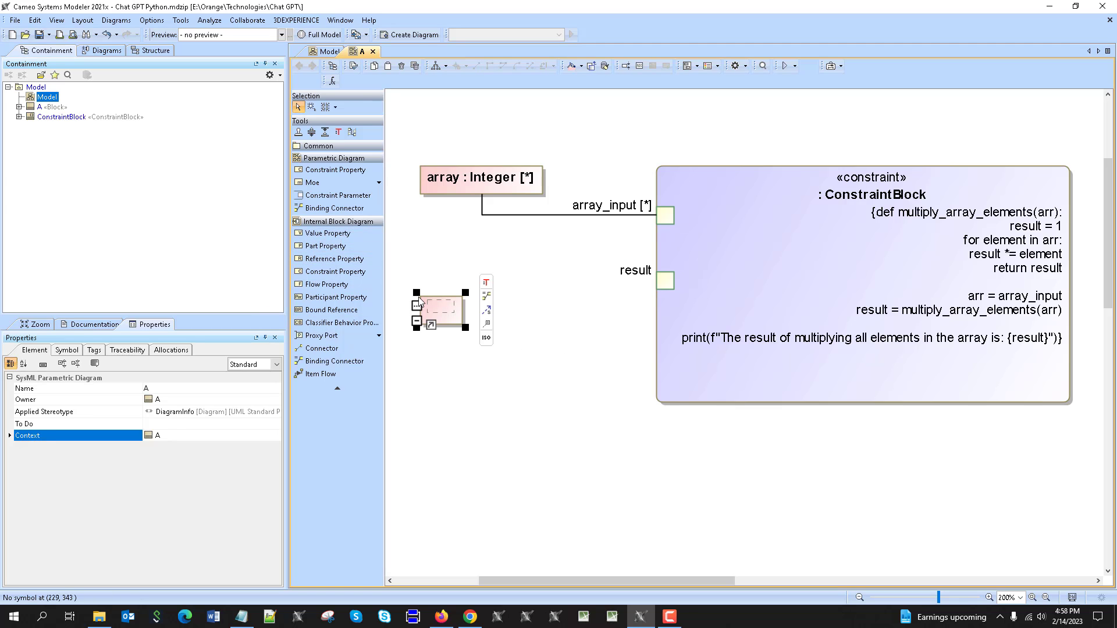
{"action": "type", "text": "result:in"}
{"action": "key", "text": "Return"}
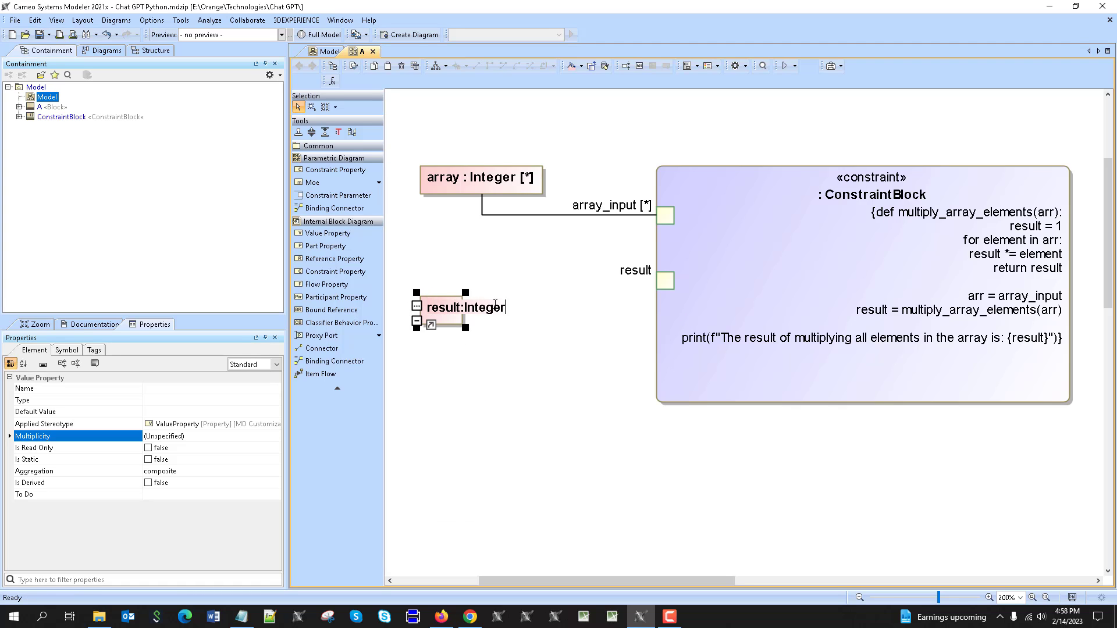
{"action": "key", "text": "Return"}
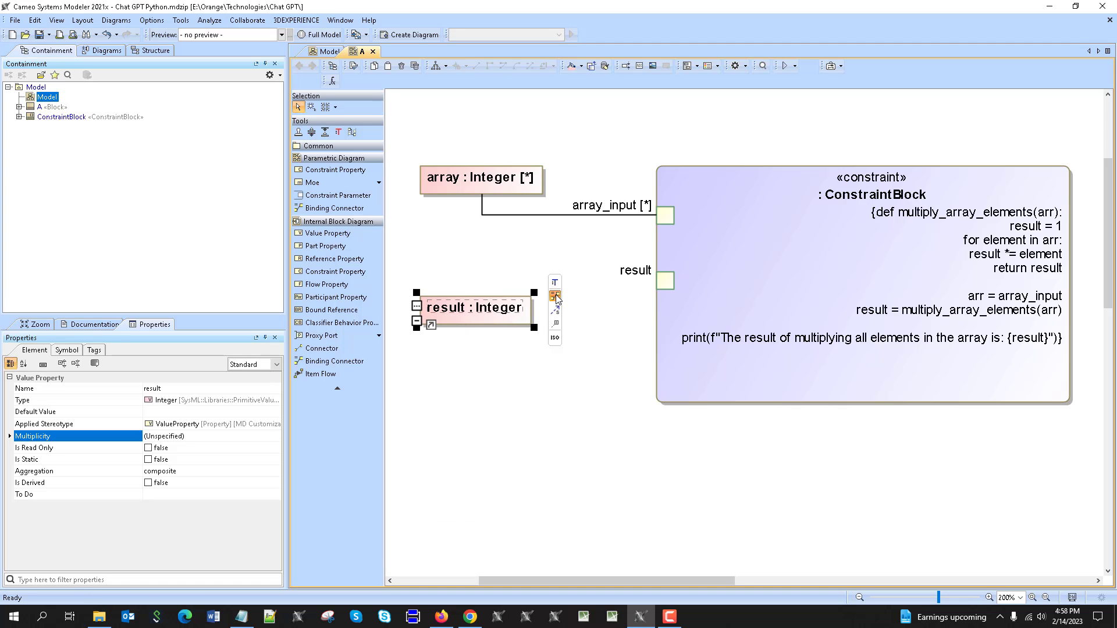
{"action": "left_click", "coordinate": [555, 296]}
{"action": "left_click", "coordinate": [665, 281]}
{"action": "left_click", "coordinate": [579, 403]}
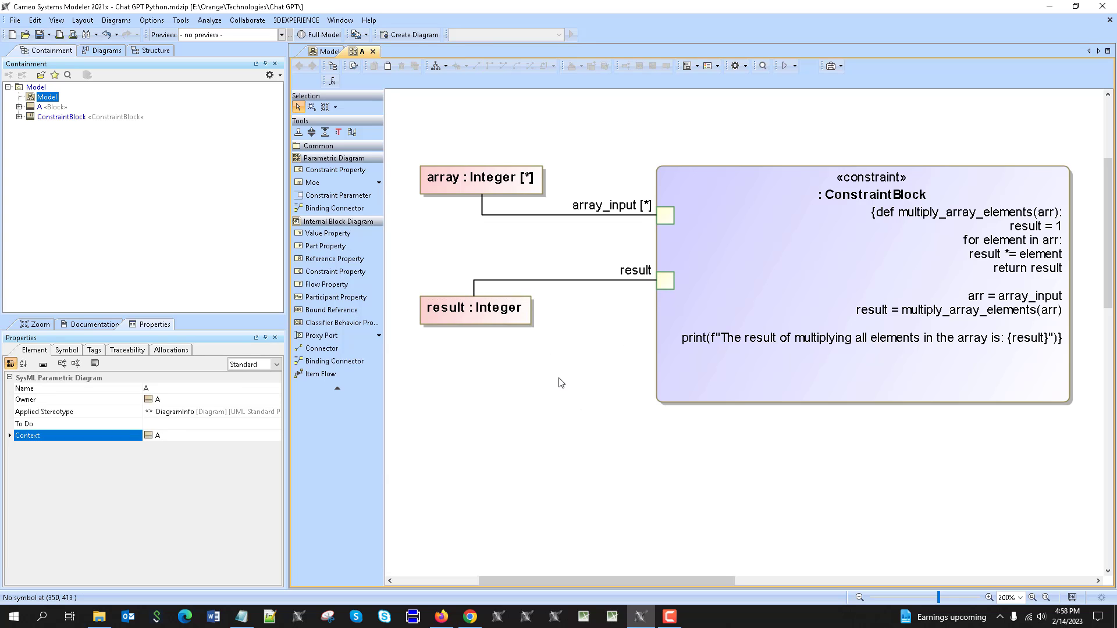
- Run a simulation of block A from the parametric diagram's Run dropdown
{"action": "left_click", "coordinate": [19, 107]}
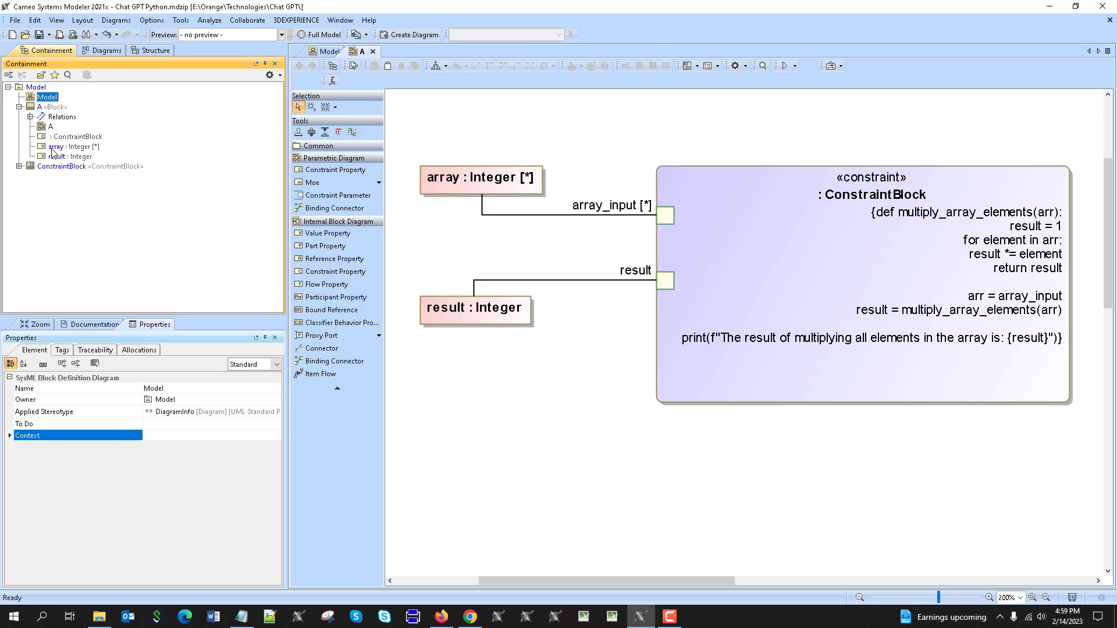
{"action": "left_click", "coordinate": [797, 68]}
{"action": "left_click", "coordinate": [797, 68]}
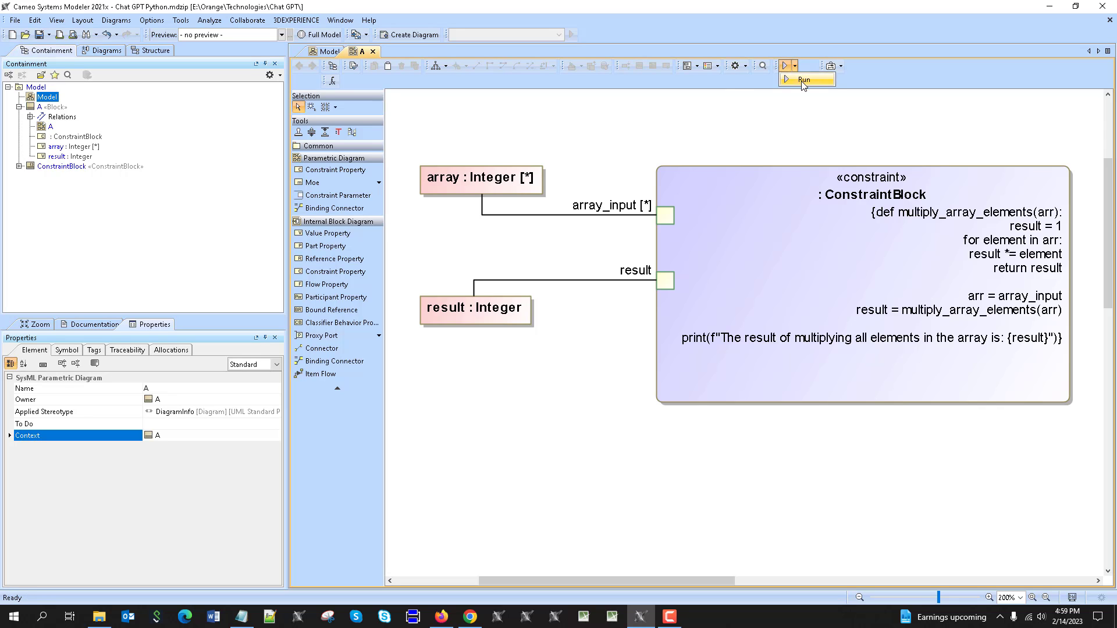
{"action": "left_click", "coordinate": [802, 79]}
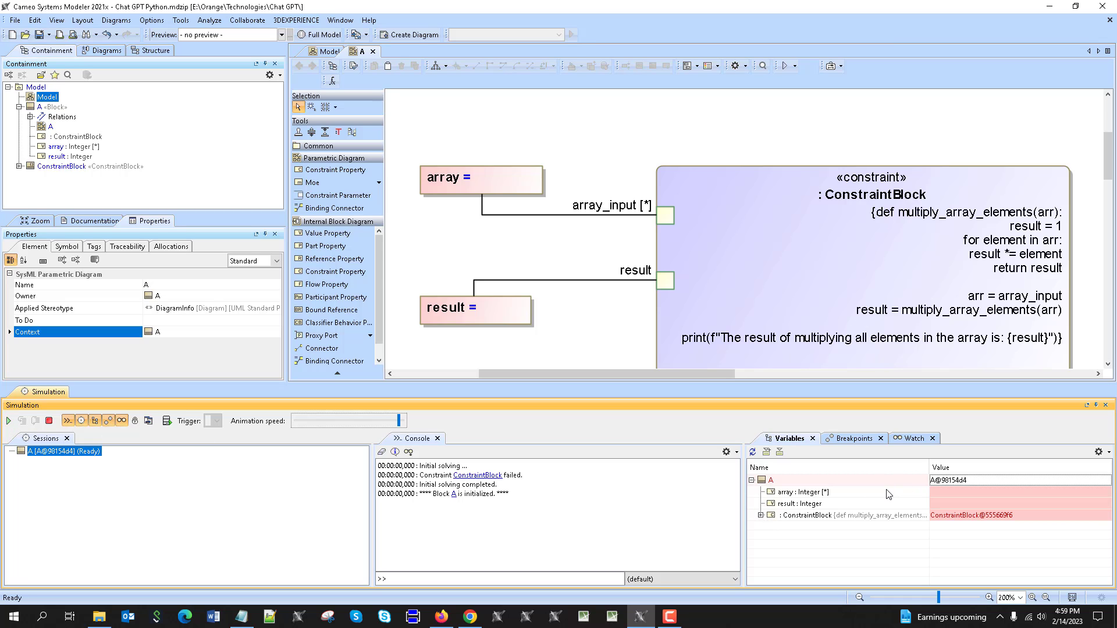
- Give the simulated array variable a first value of 2
{"action": "right_click", "coordinate": [788, 497]}
{"action": "left_click", "coordinate": [835, 517]}
{"action": "right_click", "coordinate": [784, 496]}
{"action": "left_click", "coordinate": [818, 513]}
{"action": "left_click", "coordinate": [796, 502]}
{"action": "left_click", "coordinate": [796, 494]}
{"action": "left_click", "coordinate": [946, 491]}
{"action": "type", "text": "2"}
{"action": "key", "text": "Return"}
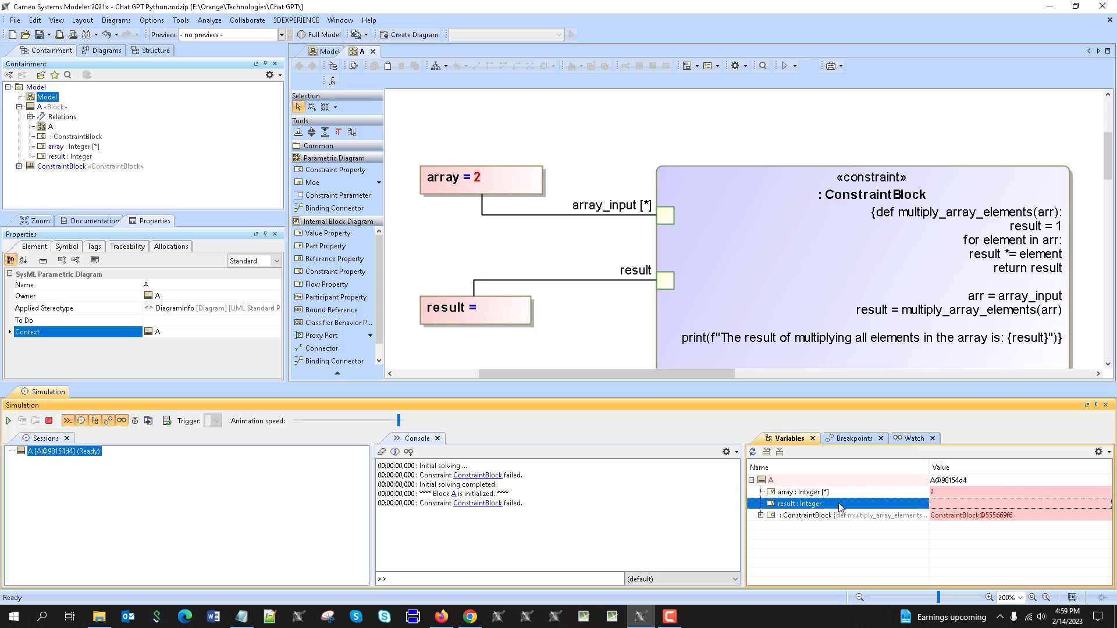
- Add a second array element 5 and expand the constraint block's variables
{"action": "right_click", "coordinate": [828, 492]}
{"action": "left_click", "coordinate": [855, 501]}
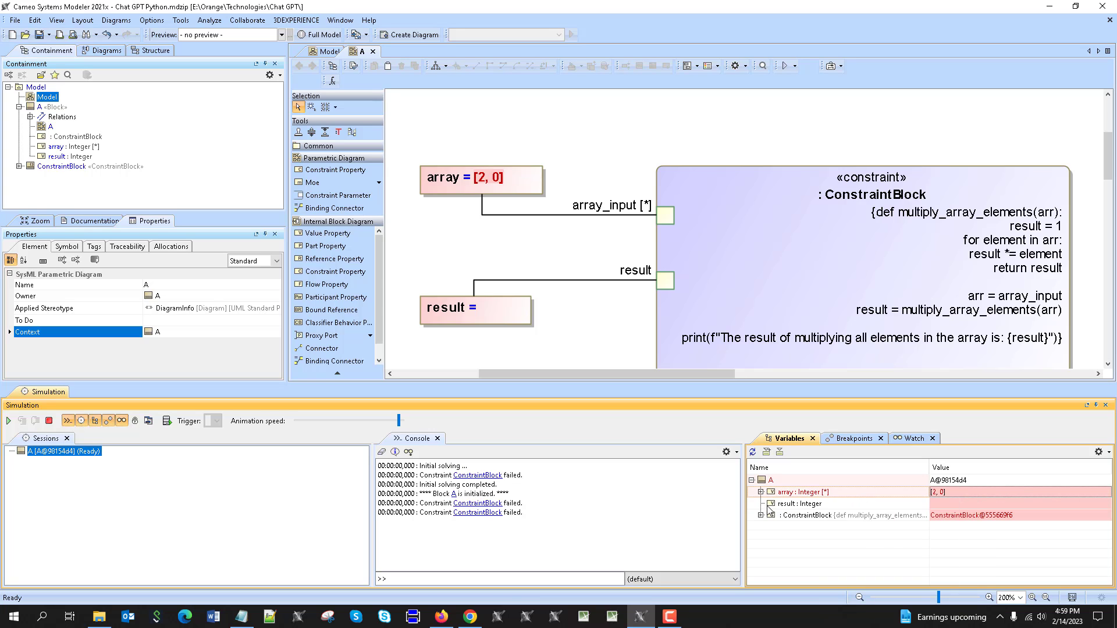
{"action": "left_click", "coordinate": [948, 514]}
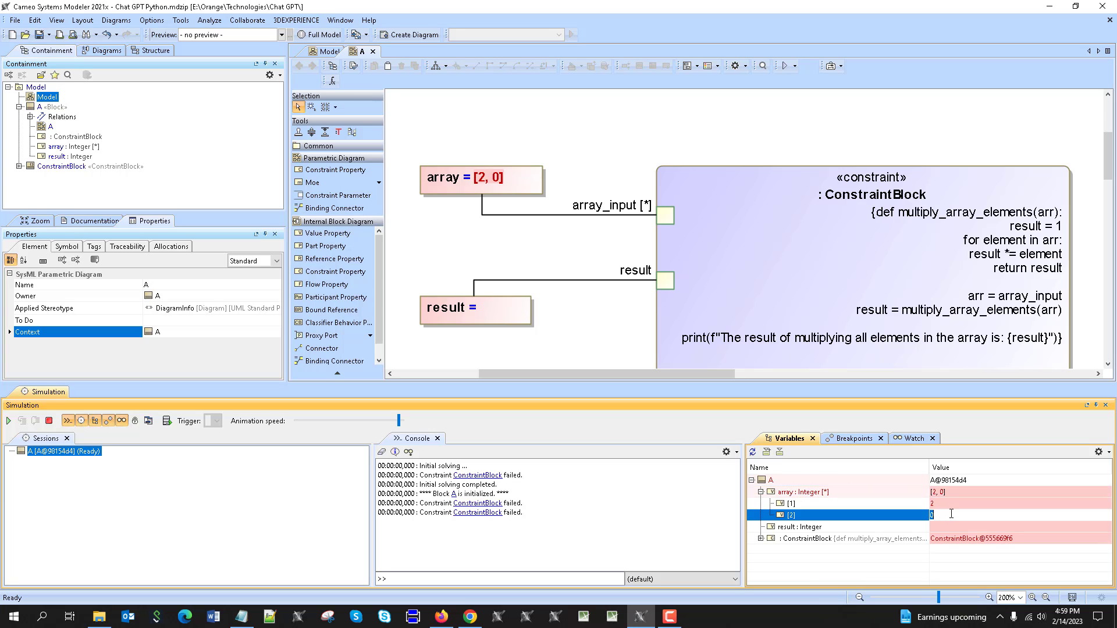
{"action": "key", "text": "Return"}
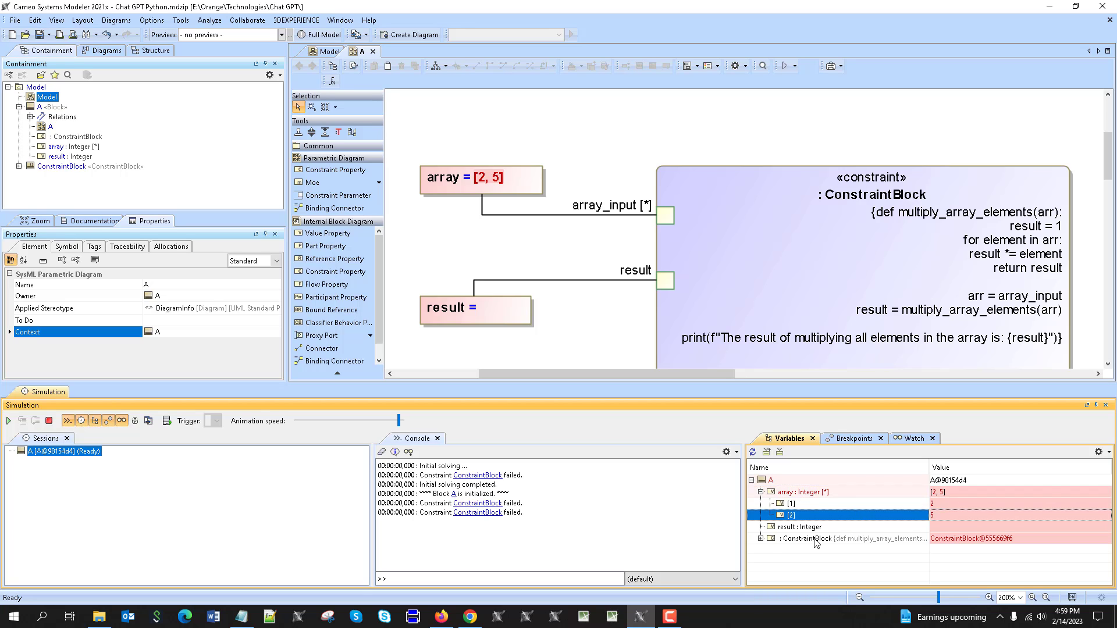
{"action": "left_click", "coordinate": [761, 539]}
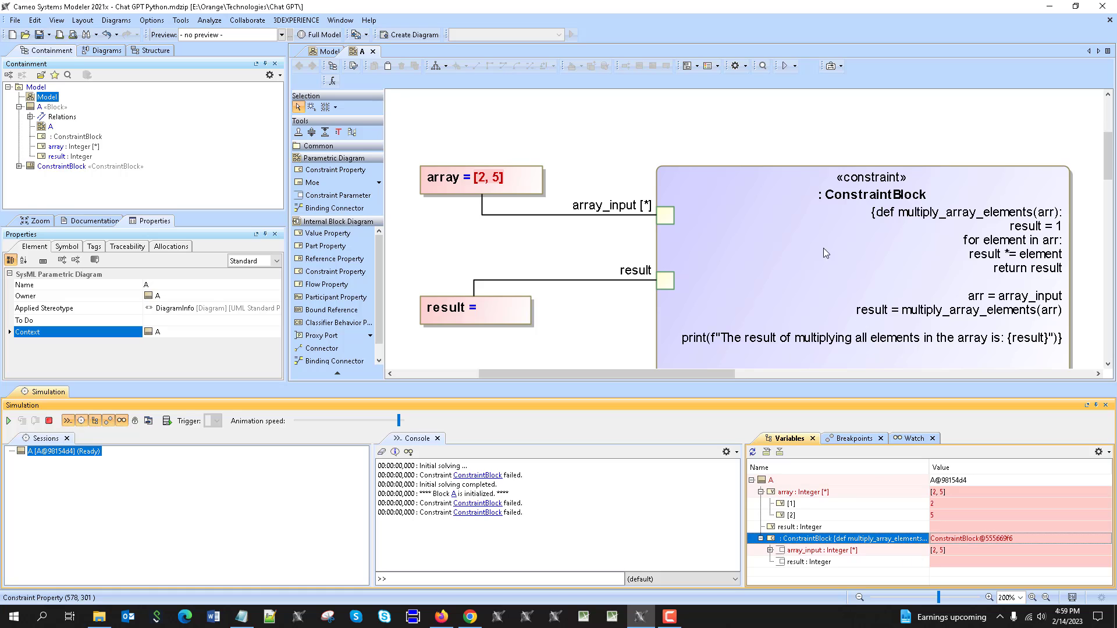
{"action": "scroll", "coordinate": [822, 254], "scroll_direction": "down", "scroll_amount": 3}
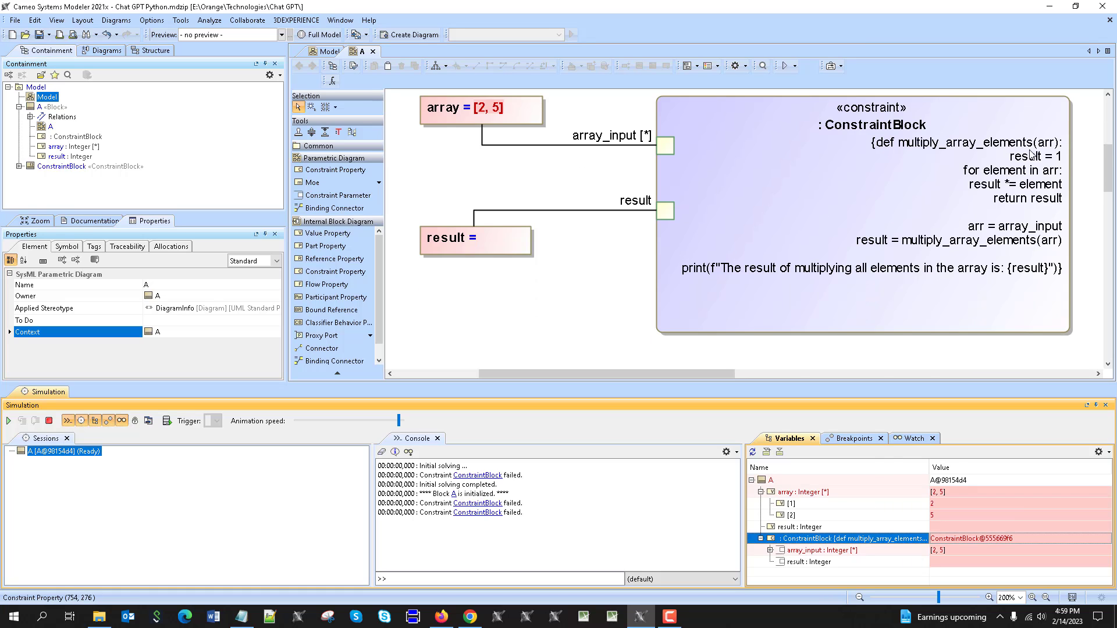
- Delete the print line from the constraint's Python code in its specification, then close it
{"action": "double_click", "coordinate": [742, 134]}
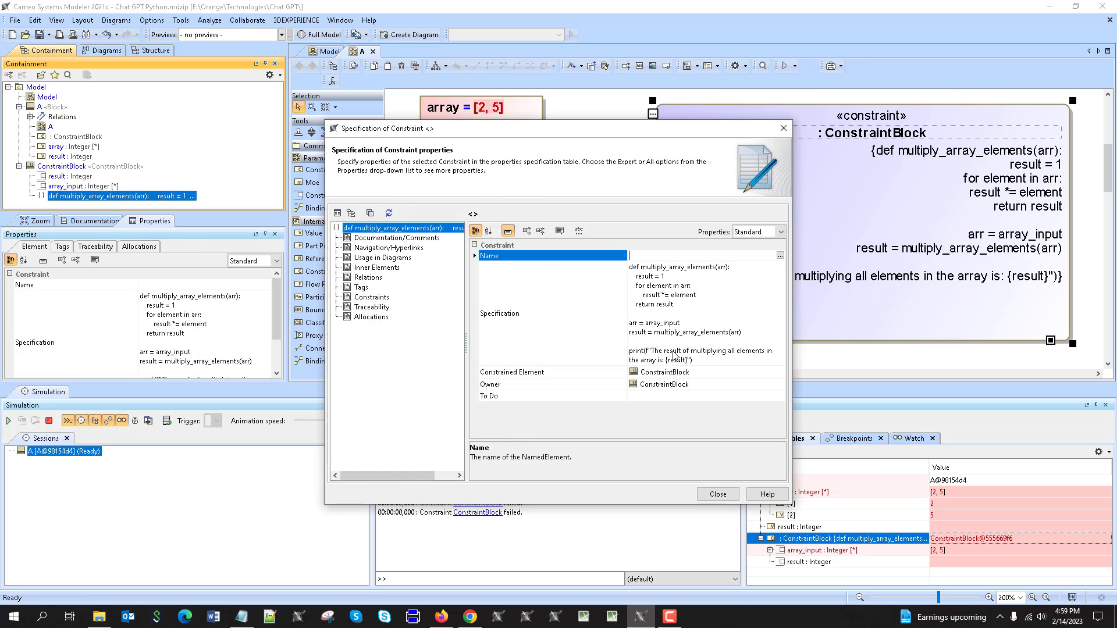
{"action": "left_click", "coordinate": [751, 304]}
{"action": "left_click", "coordinate": [780, 268]}
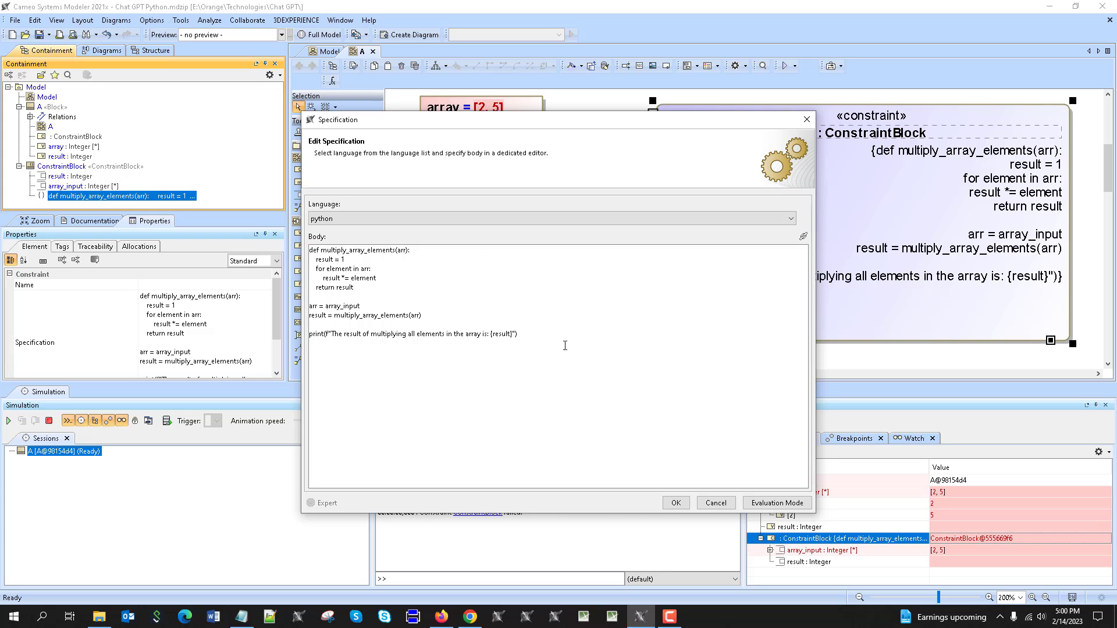
{"action": "key", "text": "shift+Up"}
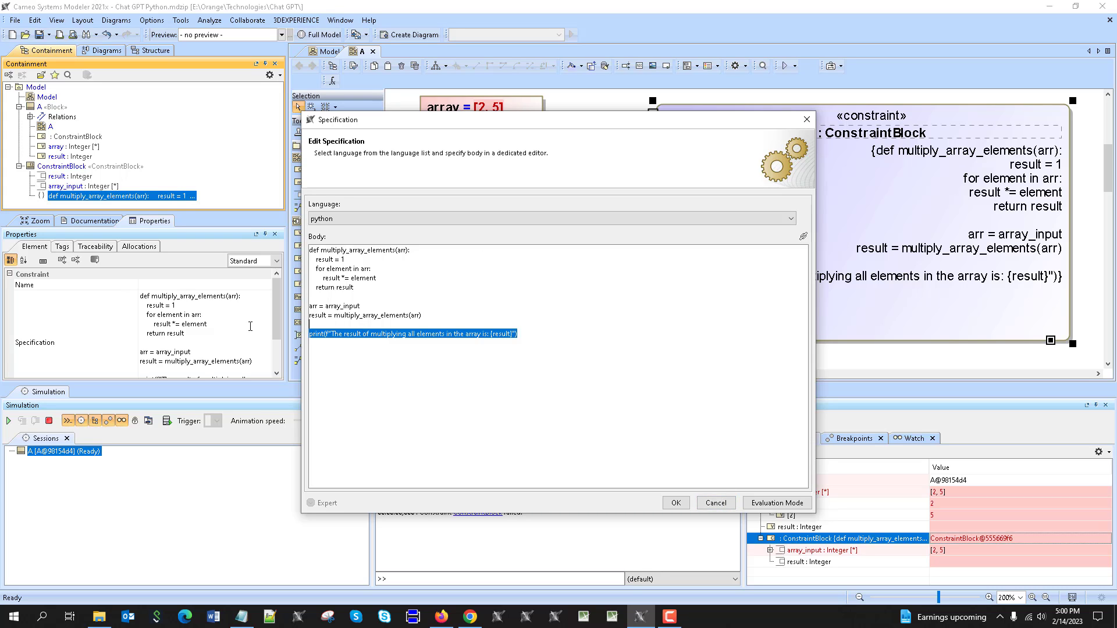
{"action": "key", "text": "BackSpace"}
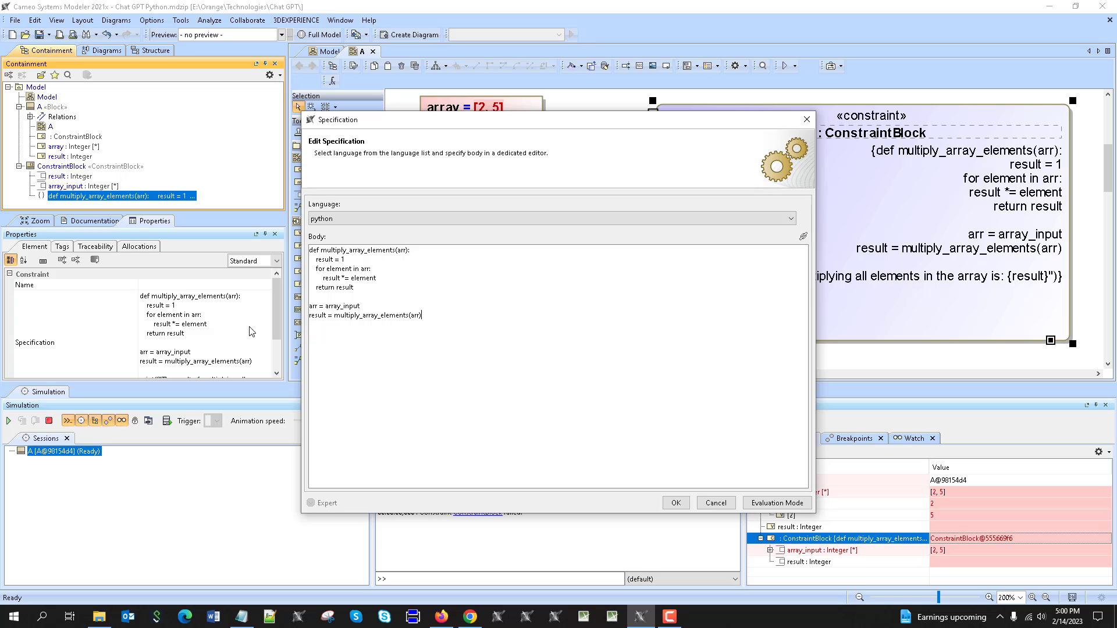
{"action": "left_click", "coordinate": [675, 503]}
{"action": "left_click", "coordinate": [728, 496]}
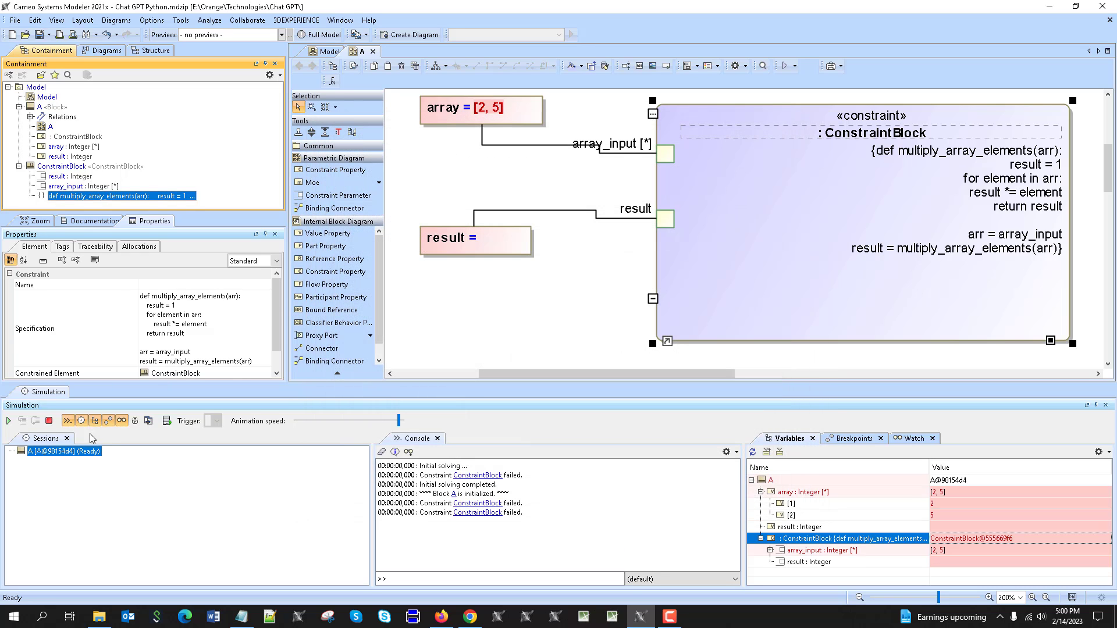
- Restart the simulation of A and set the array's first value to 5
{"action": "left_click", "coordinate": [49, 421]}
{"action": "left_click", "coordinate": [9, 422]}
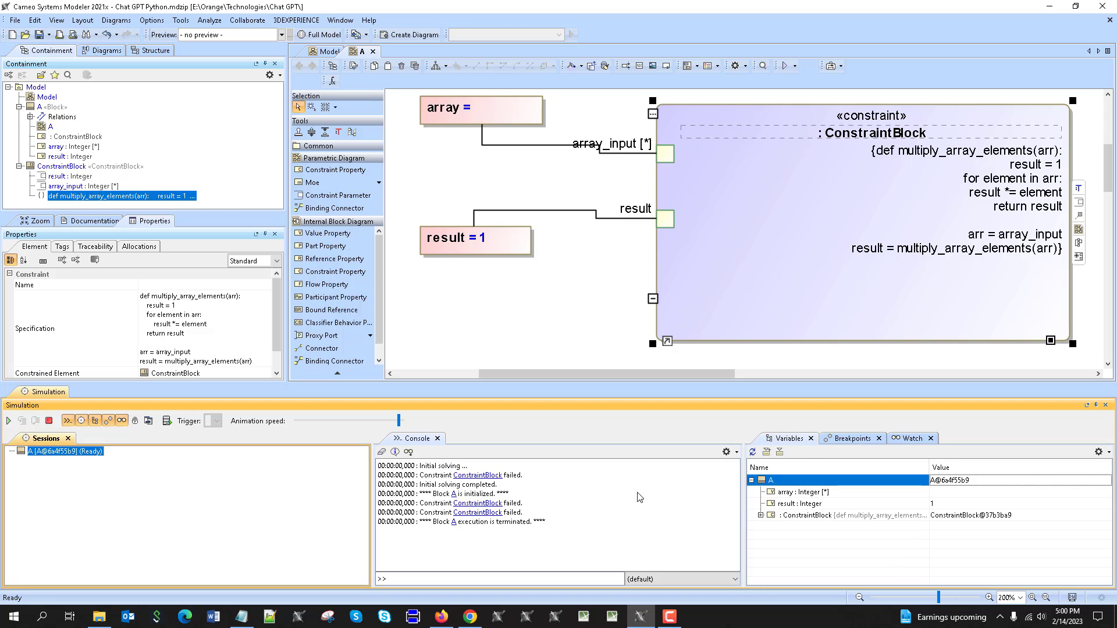
{"action": "left_click", "coordinate": [791, 495]}
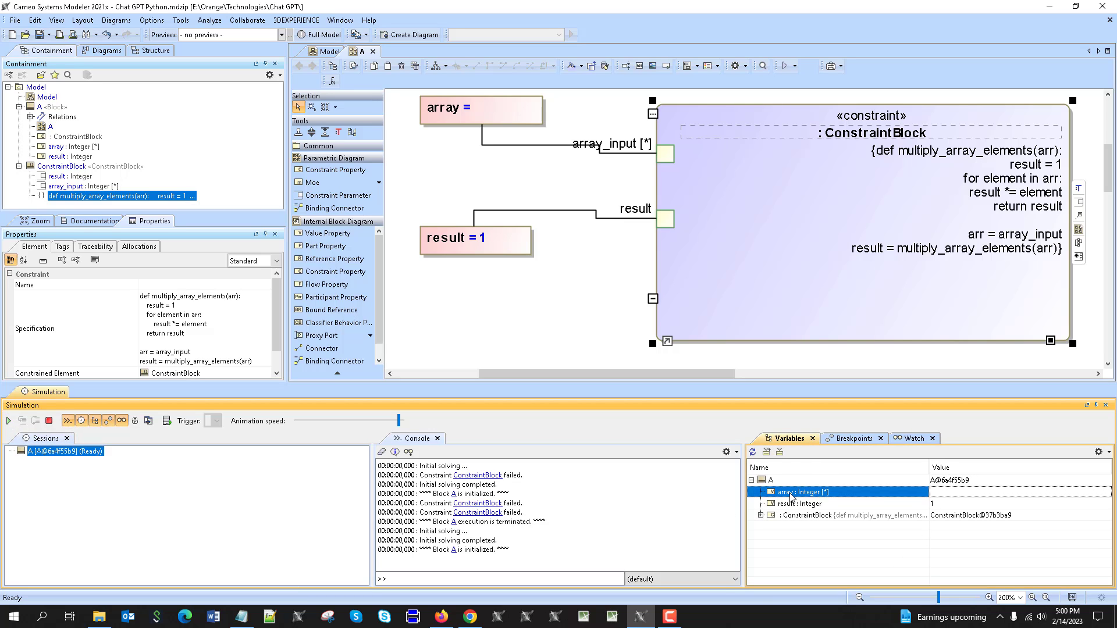
{"action": "right_click", "coordinate": [801, 495]}
{"action": "left_click", "coordinate": [844, 515]}
{"action": "type", "text": "5"}
{"action": "key", "text": "Return"}
- Add a second array element 2, giving result 10, and lower the array connector
{"action": "right_click", "coordinate": [782, 495]}
{"action": "left_click", "coordinate": [817, 504]}
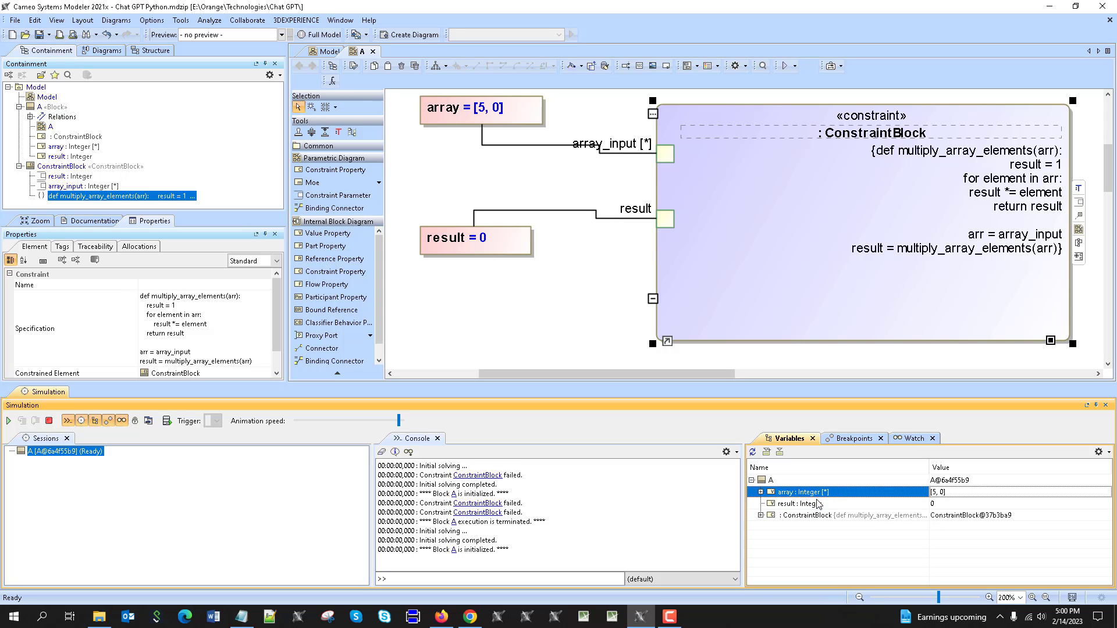
{"action": "left_click", "coordinate": [761, 492]}
{"action": "left_click", "coordinate": [930, 516]}
{"action": "type", "text": "2"}
{"action": "key", "text": "Return"}
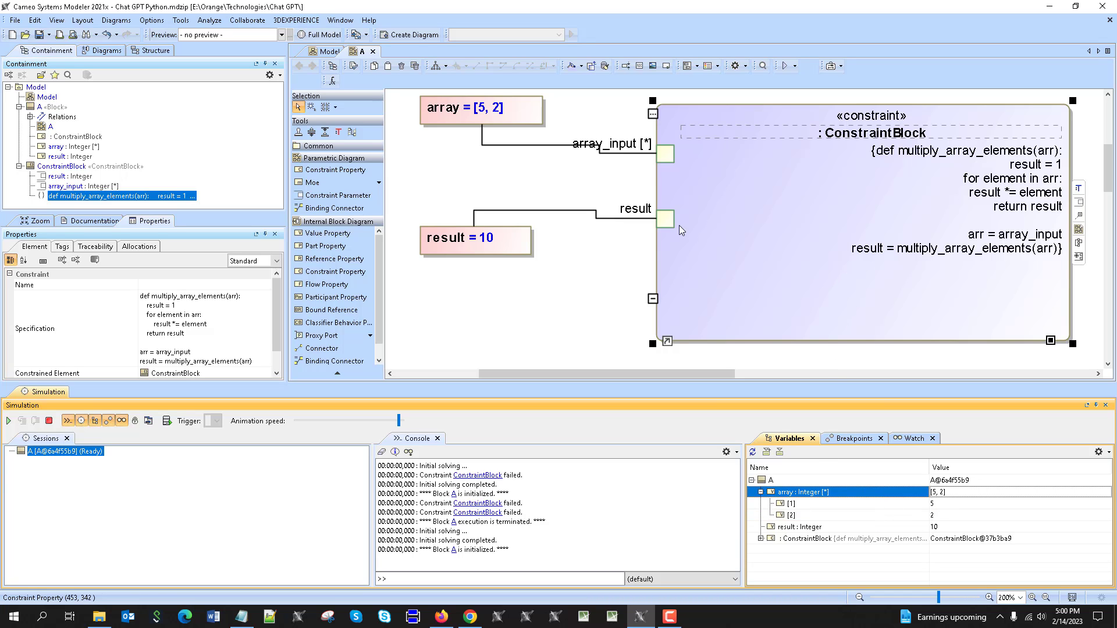
{"action": "left_click_drag", "start_coordinate": [501, 145], "coordinate": [501, 154]}
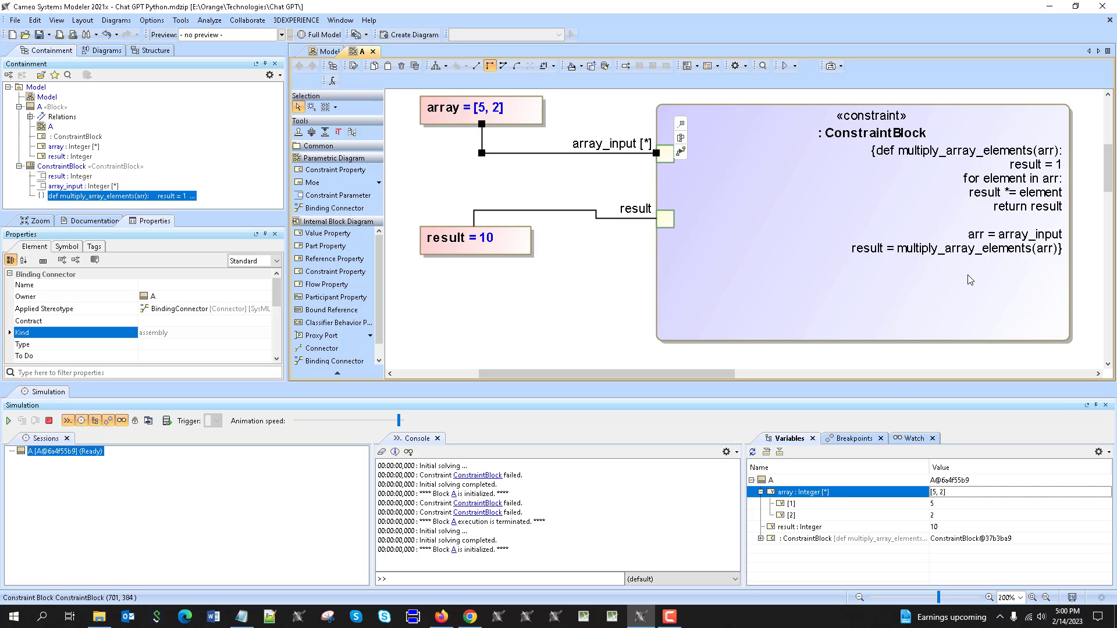
- Add a third element to the simulated array and set it to 4
{"action": "left_click", "coordinate": [761, 539]}
{"action": "right_click", "coordinate": [790, 494]}
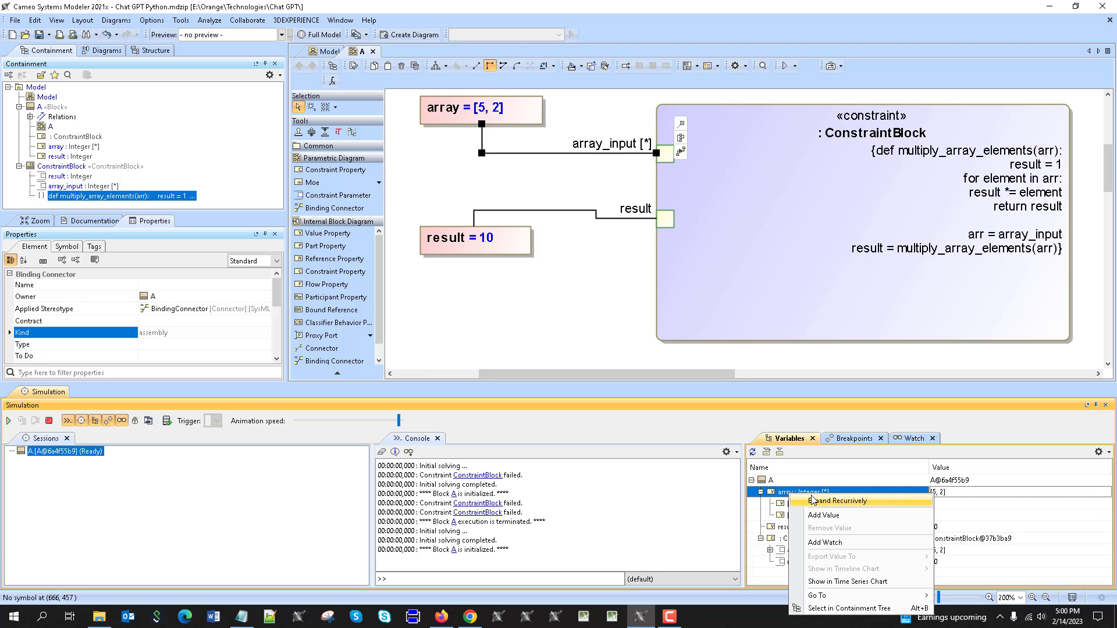
{"action": "left_click", "coordinate": [835, 516]}
{"action": "right_click", "coordinate": [815, 495]}
{"action": "left_click", "coordinate": [850, 513]}
{"action": "right_click", "coordinate": [798, 496]}
{"action": "left_click", "coordinate": [838, 518]}
{"action": "left_click", "coordinate": [790, 526]}
{"action": "key", "text": "Up"}
{"action": "left_click", "coordinate": [951, 528]}
{"action": "type", "text": "4"}
{"action": "left_click", "coordinate": [862, 505]}
- Append fourth and fifth array elements with values 9 and 2, giving result 720
{"action": "right_click", "coordinate": [803, 494]}
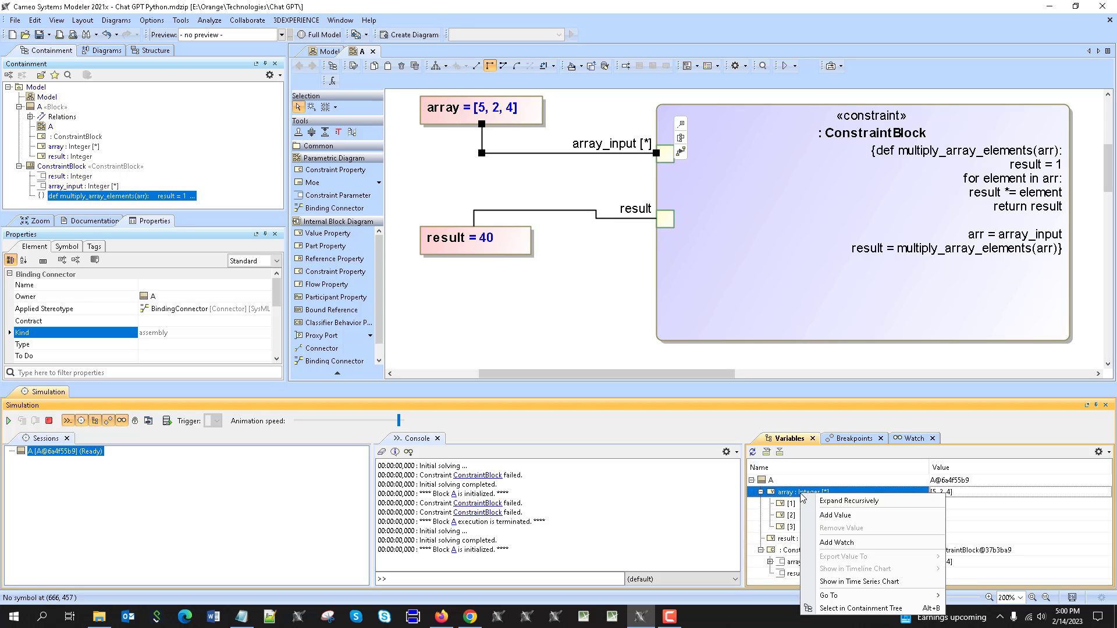
{"action": "left_click", "coordinate": [842, 515]}
{"action": "left_click", "coordinate": [949, 541]}
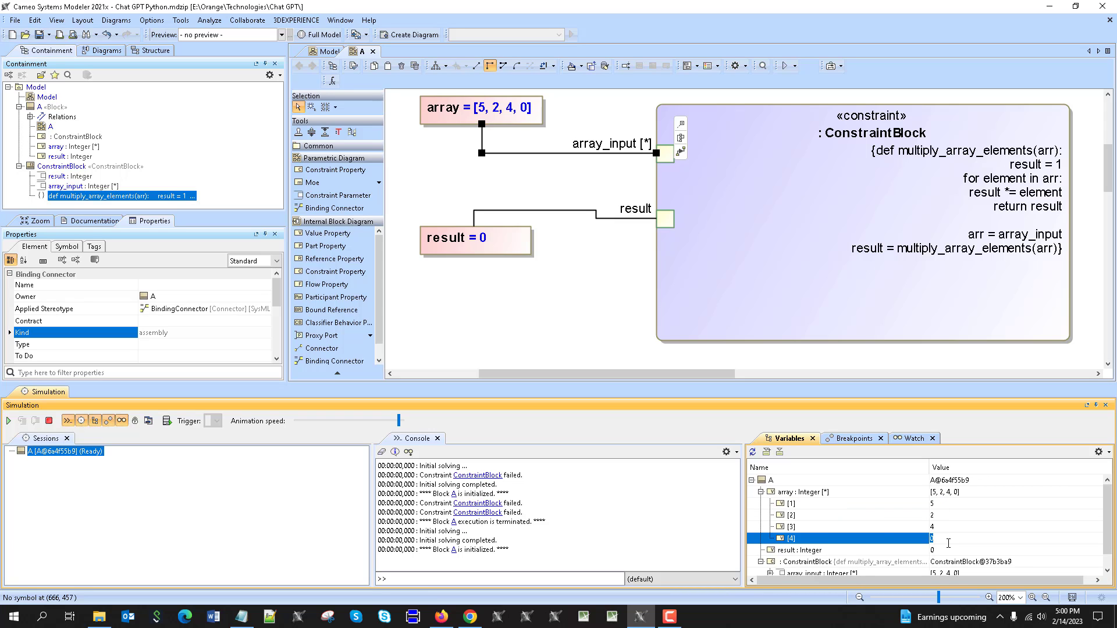
{"action": "type", "text": "9"}
{"action": "left_click", "coordinate": [878, 526]}
{"action": "right_click", "coordinate": [807, 498]}
{"action": "left_click", "coordinate": [829, 514]}
{"action": "left_click", "coordinate": [939, 552]}
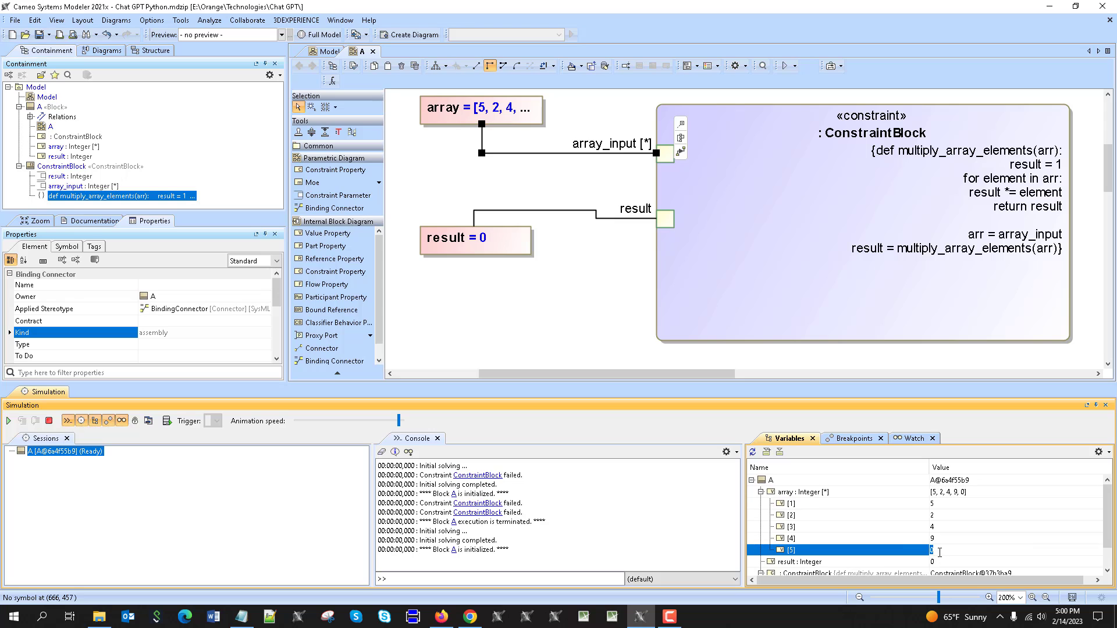
{"action": "type", "text": "2"}
{"action": "left_click", "coordinate": [878, 520]}
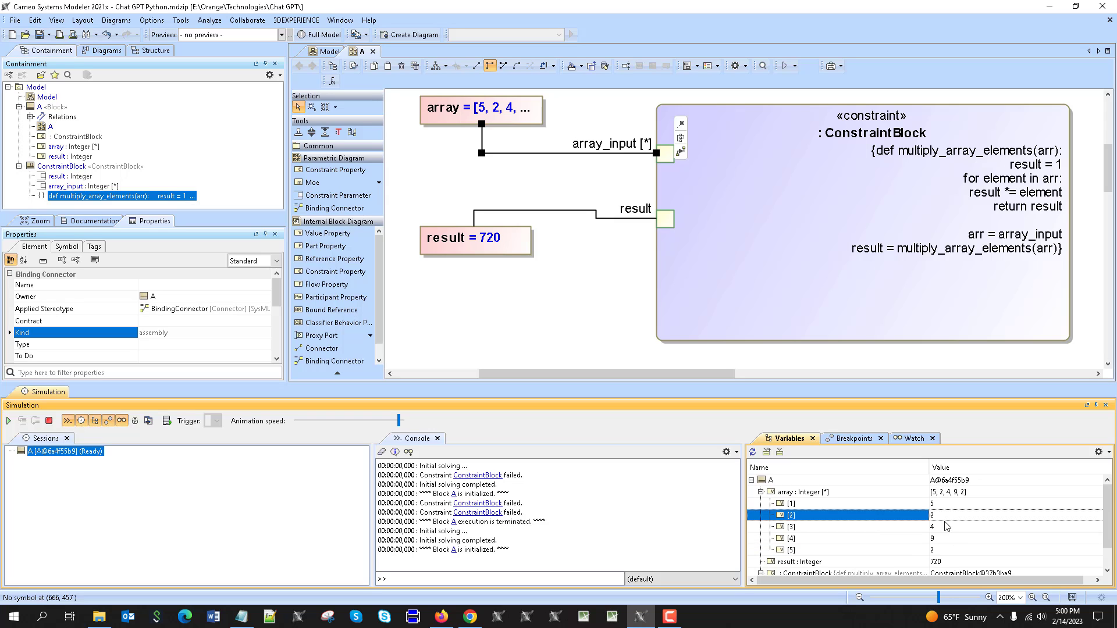
{"action": "scroll", "coordinate": [916, 520], "scroll_direction": "down", "scroll_amount": 2}
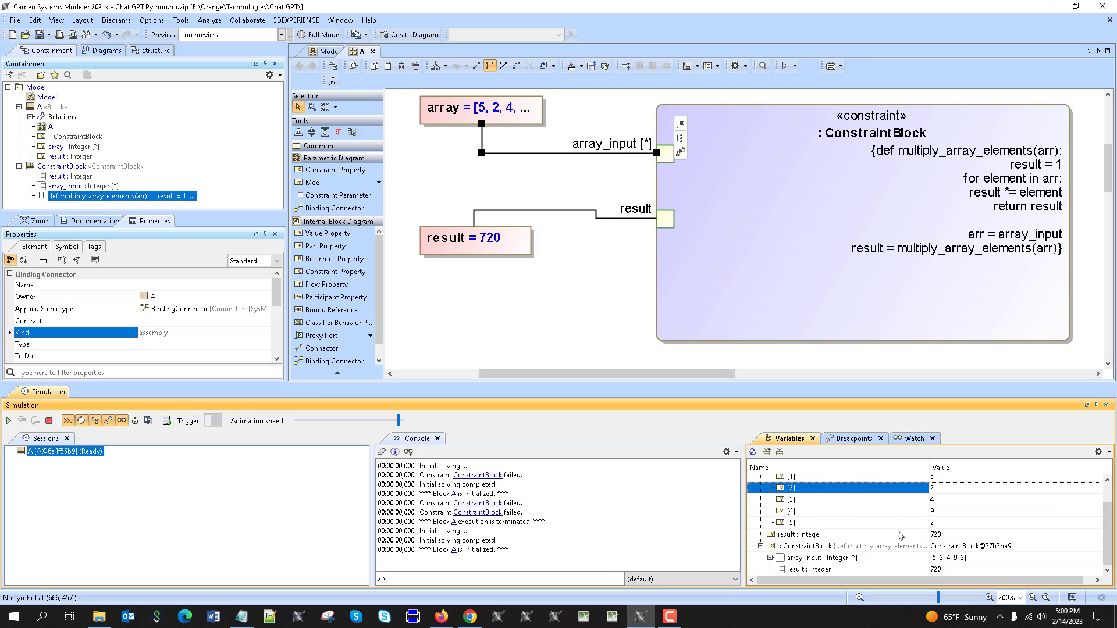
{"action": "scroll", "coordinate": [852, 547], "scroll_direction": "up", "scroll_amount": 2}
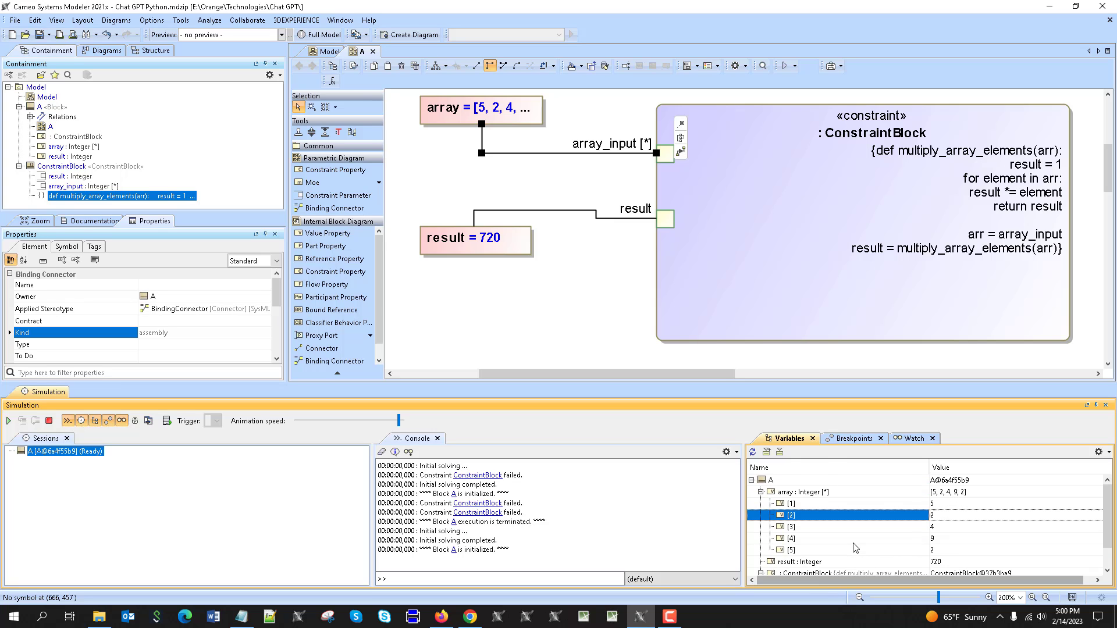
- Export block A's simulated values to a new instance owned by Model
{"action": "left_click", "coordinate": [770, 482]}
{"action": "left_click", "coordinate": [766, 452]}
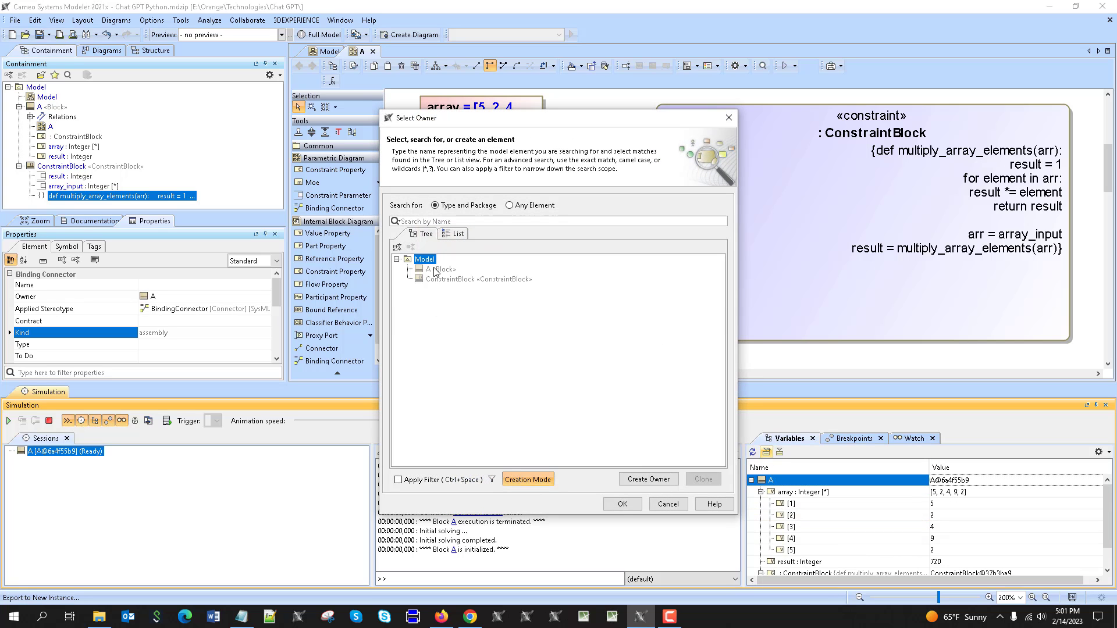
{"action": "left_click", "coordinate": [624, 504]}
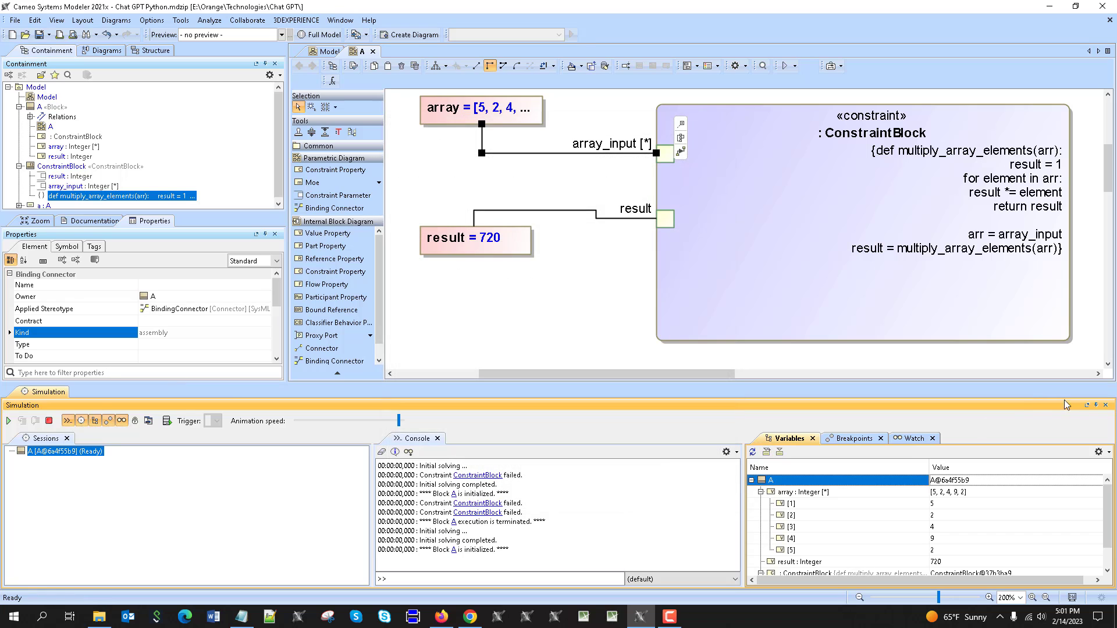
- Close the Simulation panel and expand instance a : A in the model tree to check its values
{"action": "left_click", "coordinate": [1106, 405]}
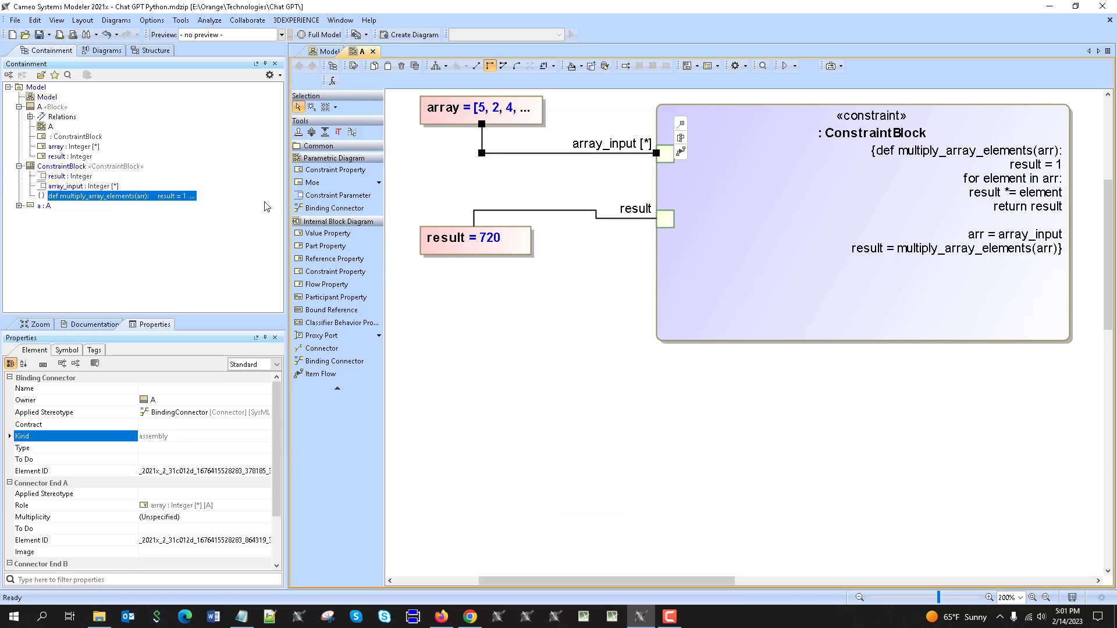
{"action": "left_click", "coordinate": [23, 209]}
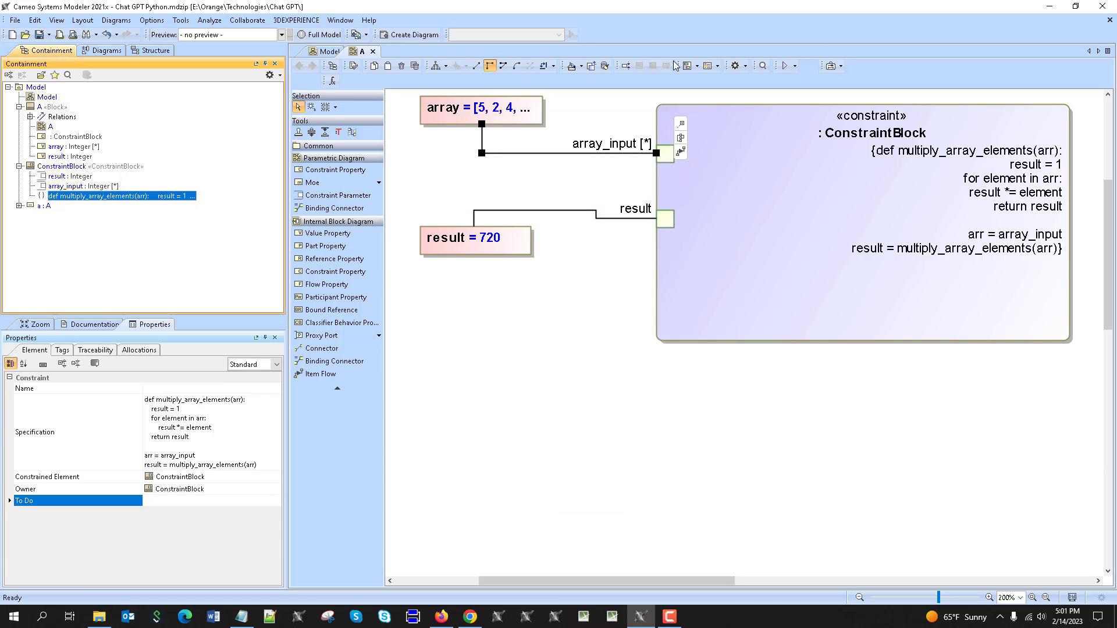
{"action": "left_click", "coordinate": [46, 97]}
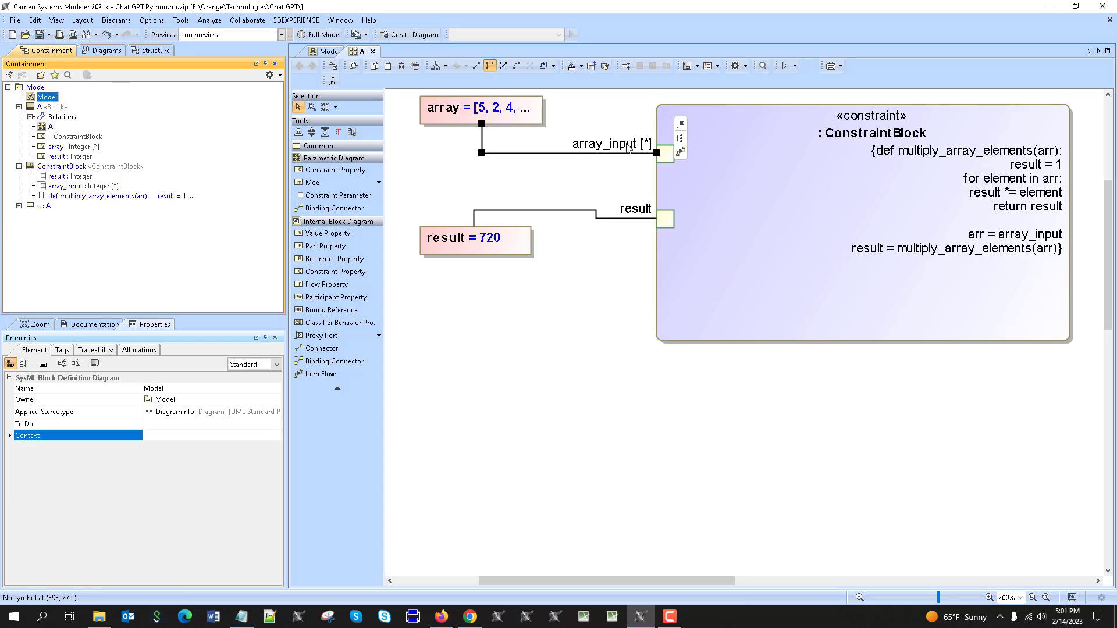
{"action": "left_click", "coordinate": [732, 416]}
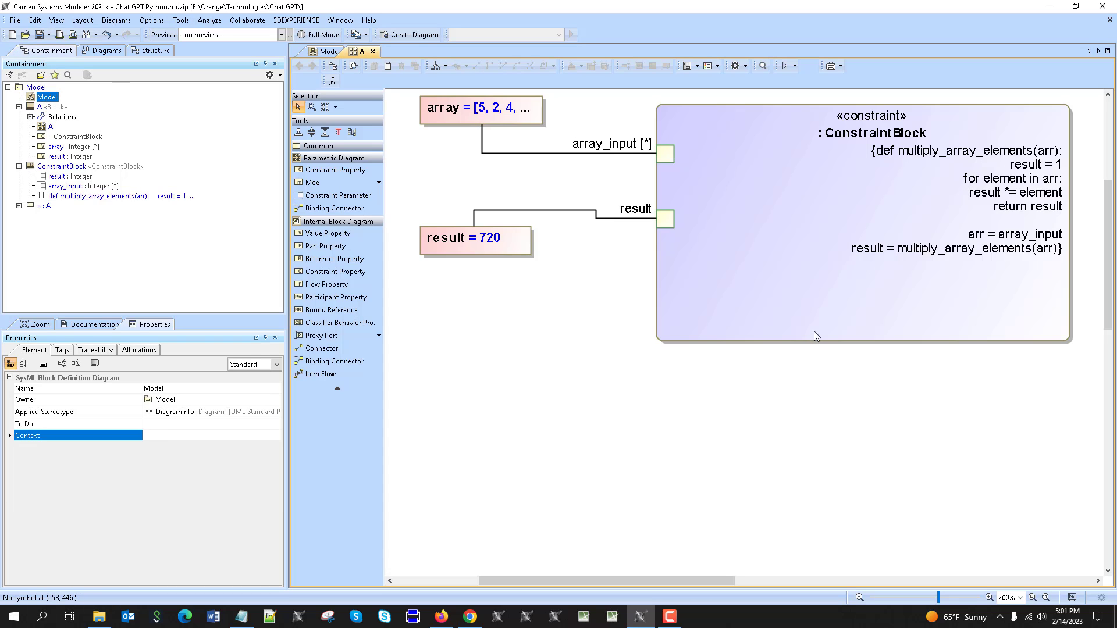
{"action": "double_click", "coordinate": [42, 206]}
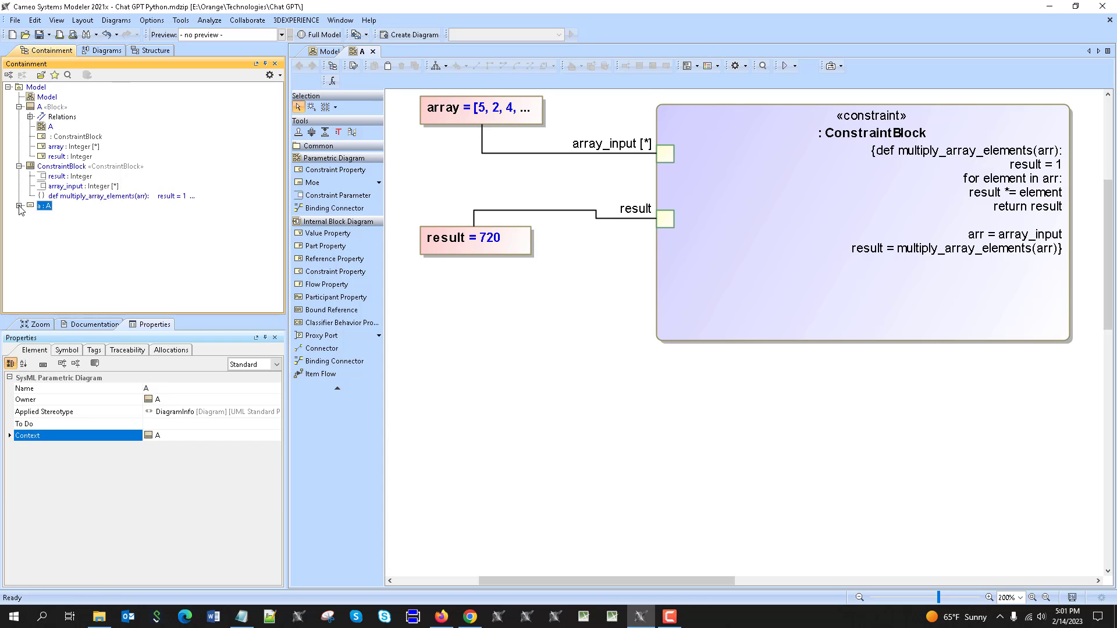
- Run a new simulation from instance a, ending the previous simulation
{"action": "right_click", "coordinate": [53, 208]}
{"action": "mouse_move", "coordinate": [124, 506]}
{"action": "left_click", "coordinate": [266, 505]}
{"action": "left_click", "coordinate": [606, 345]}
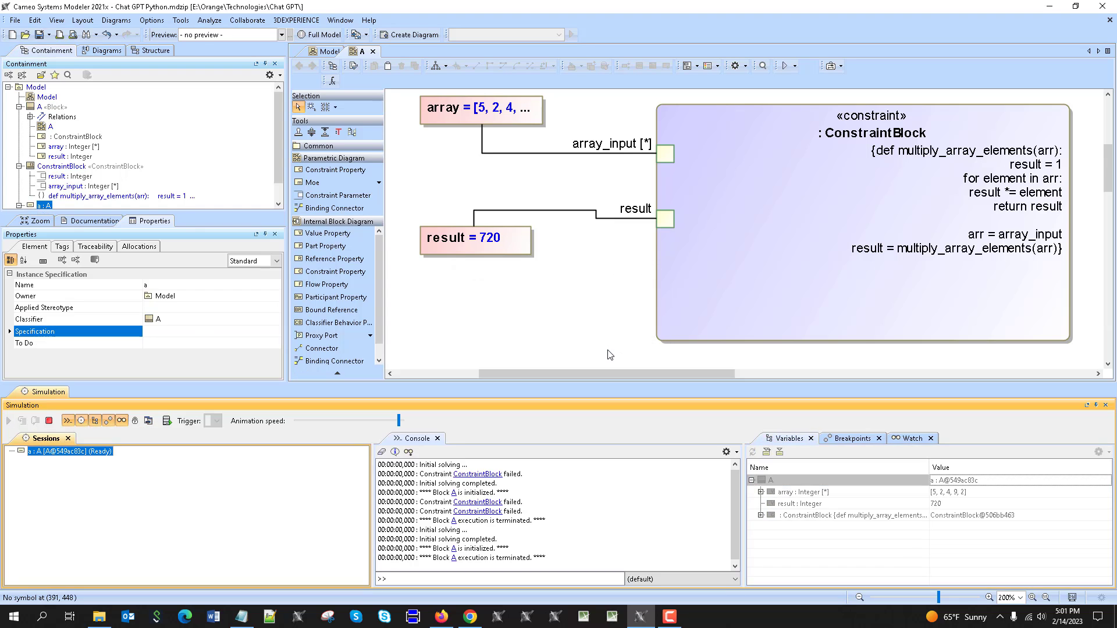
- Add a sixth array element with value 11, making result 7920
{"action": "left_click", "coordinate": [761, 515]}
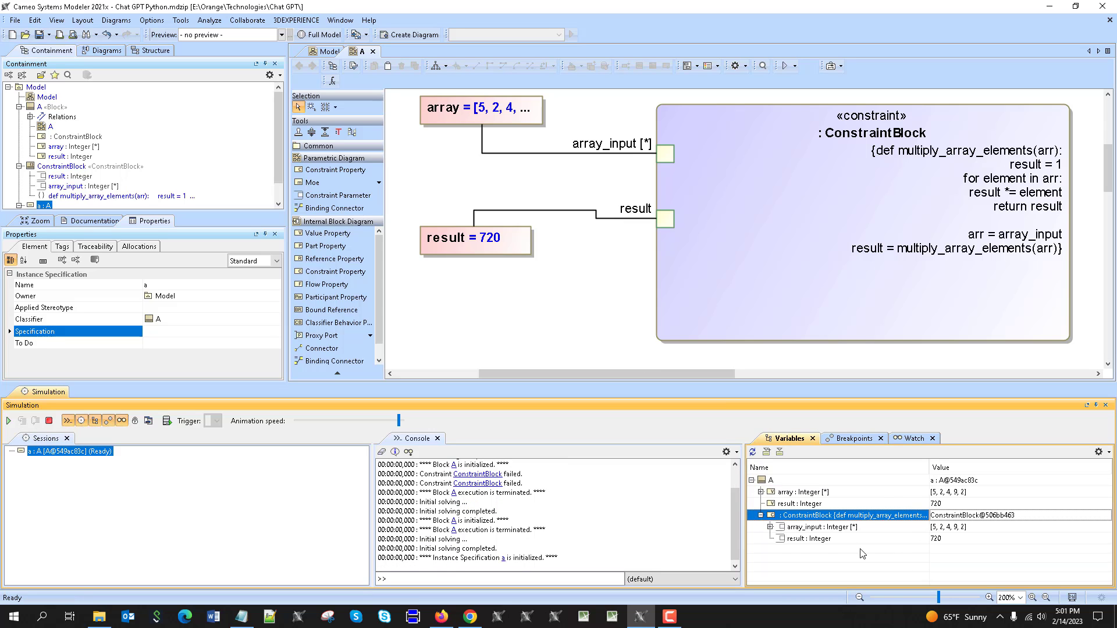
{"action": "left_click", "coordinate": [795, 493]}
{"action": "left_click", "coordinate": [761, 492]}
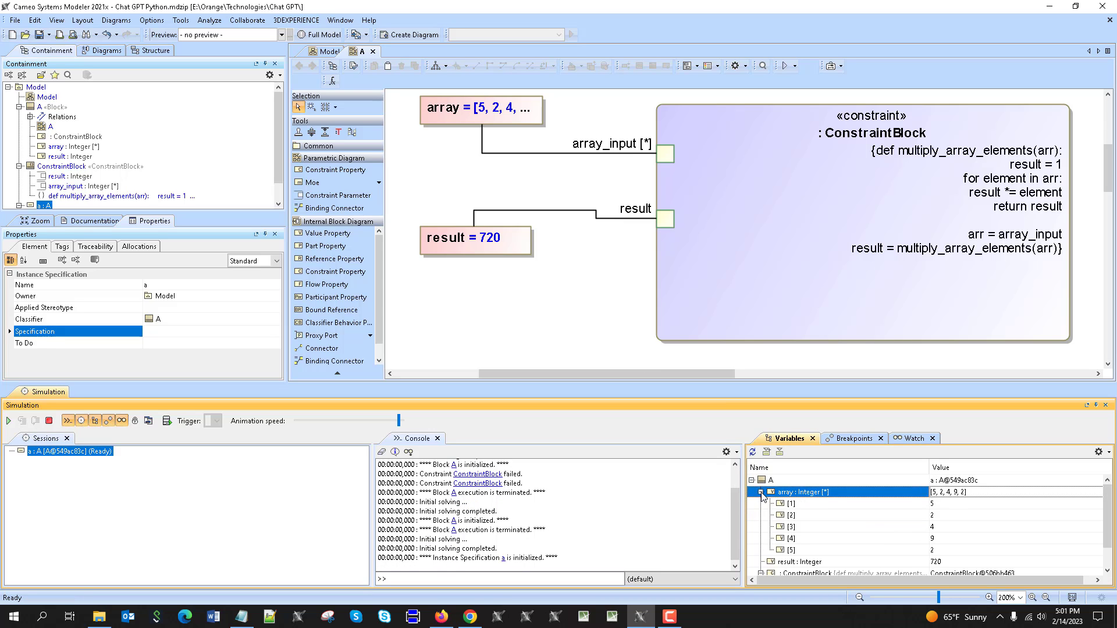
{"action": "right_click", "coordinate": [793, 496]}
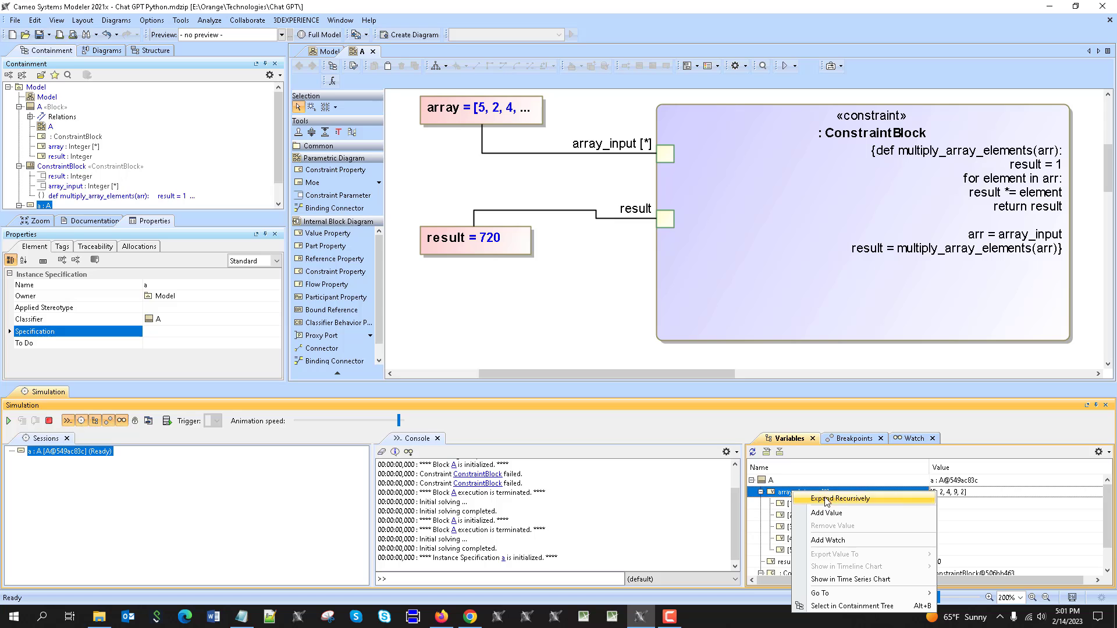
{"action": "left_click", "coordinate": [842, 513]}
{"action": "left_click", "coordinate": [942, 522]}
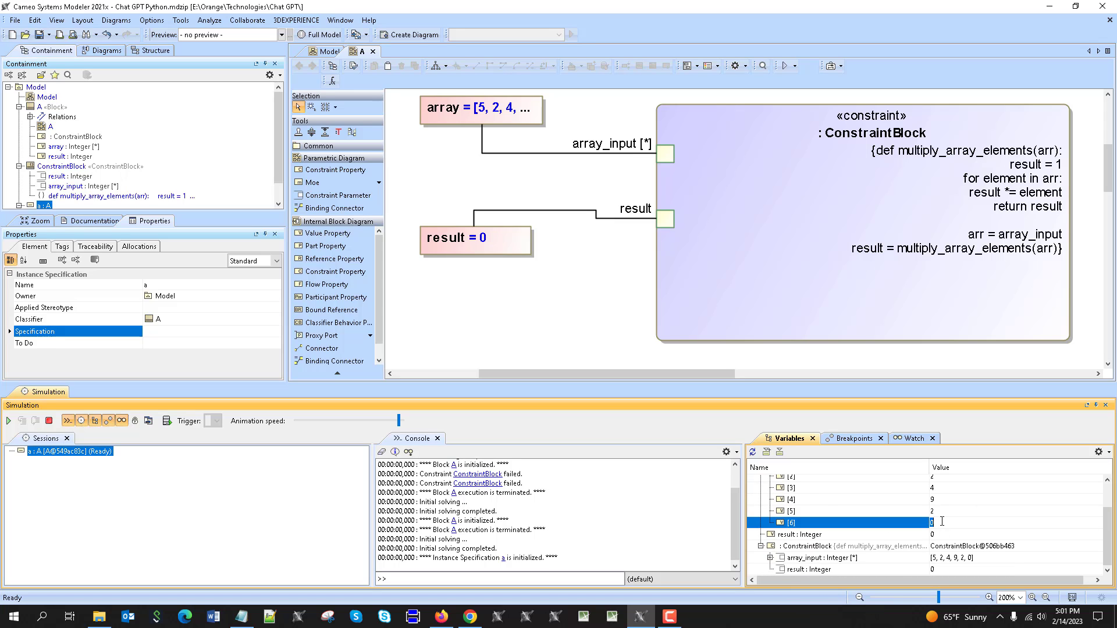
{"action": "type", "text": "11"}
{"action": "key", "text": "Return"}
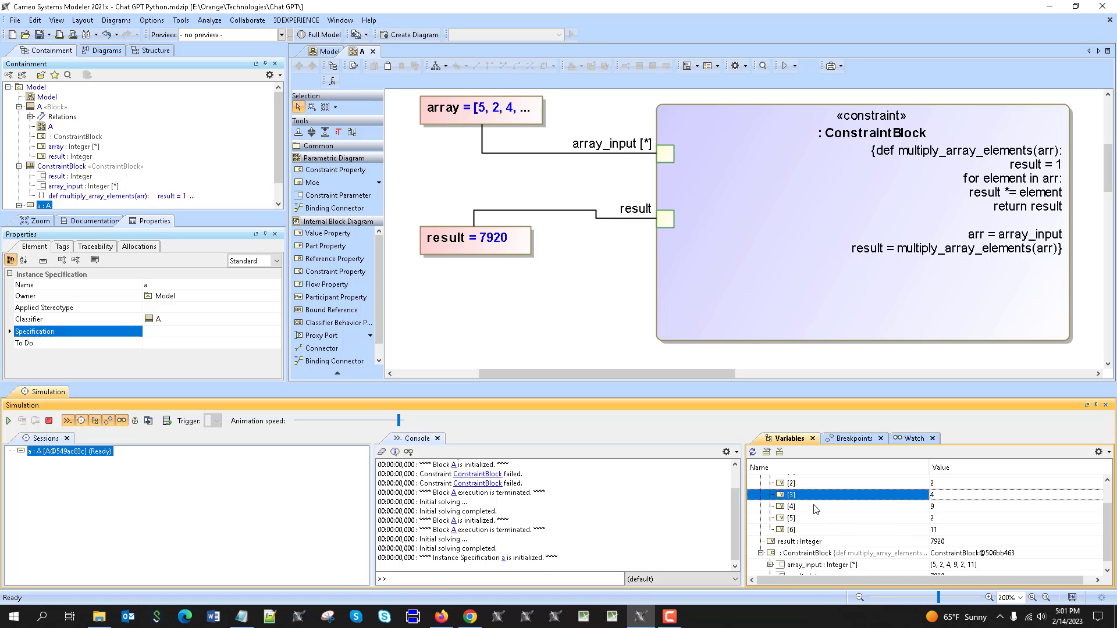
- Export block A's values to a new instance a1 under Model
{"action": "left_click", "coordinate": [774, 480]}
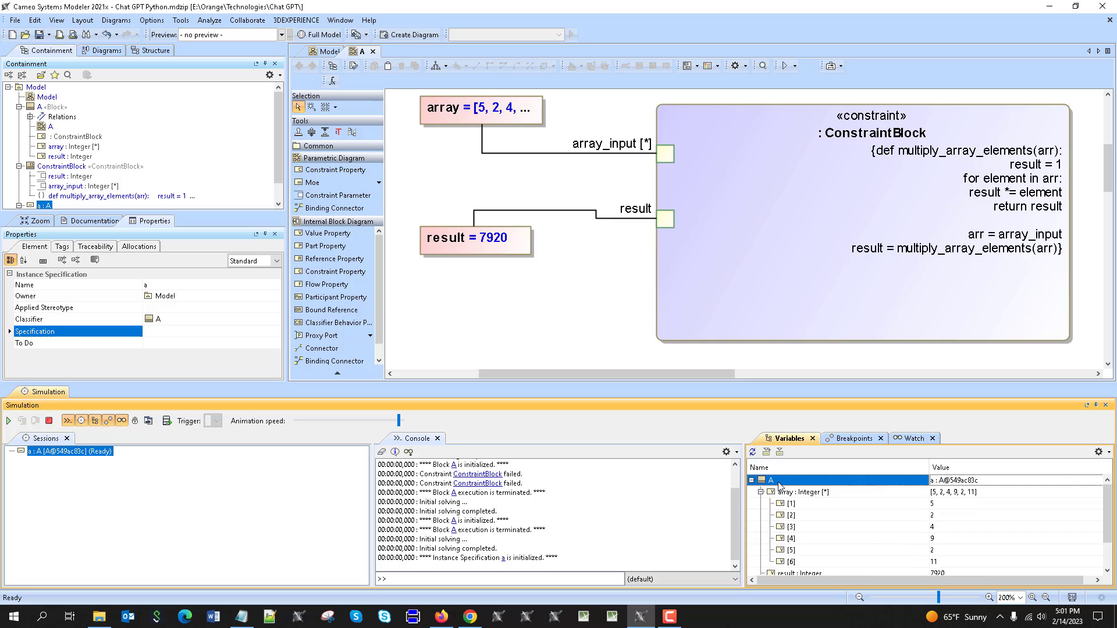
{"action": "left_click", "coordinate": [766, 452]}
{"action": "left_click", "coordinate": [622, 504]}
- Terminate the simulation and close the Simulation panel, returning the diagram to plain Integer properties
{"action": "left_click", "coordinate": [48, 421]}
{"action": "left_click", "coordinate": [1105, 405]}
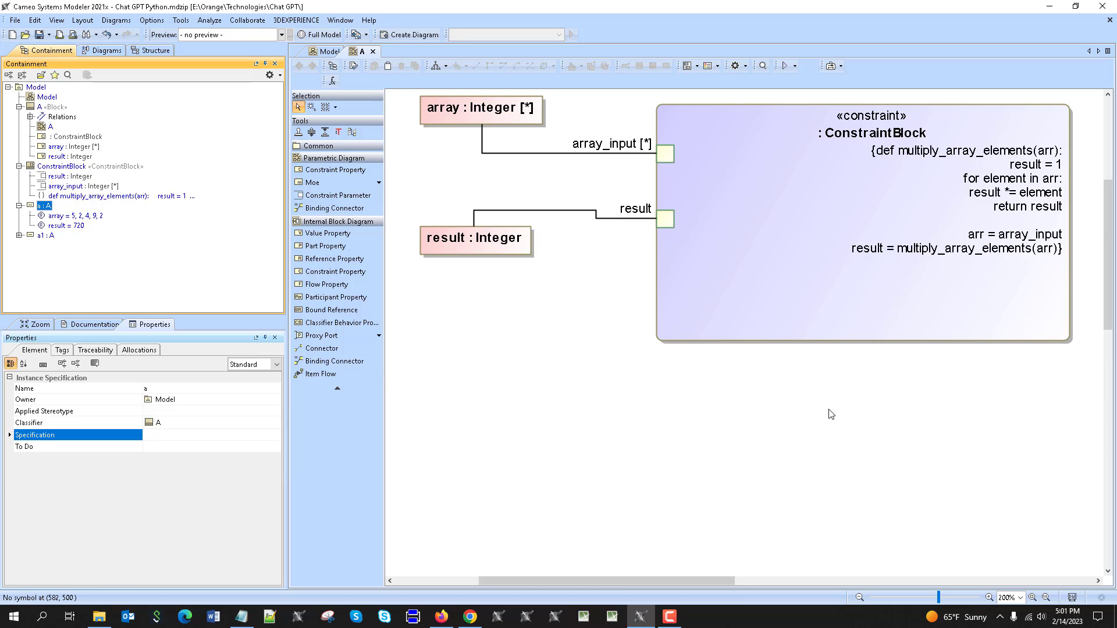
{"action": "scroll", "coordinate": [773, 483], "scroll_direction": "up", "scroll_amount": 5}
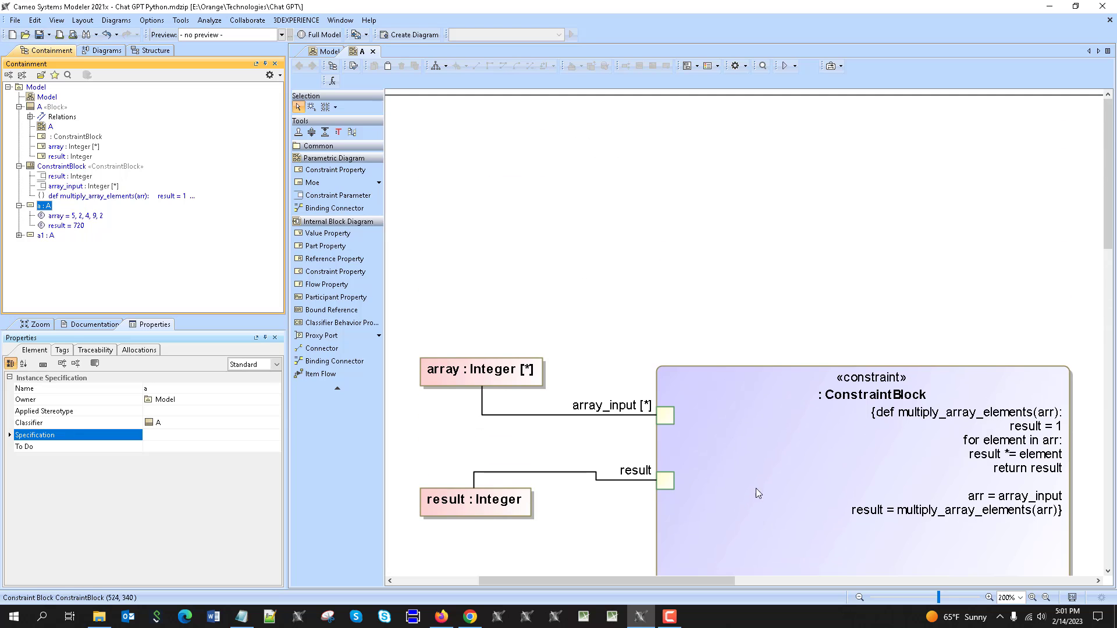
{"action": "scroll", "coordinate": [750, 495], "scroll_direction": "down", "scroll_amount": 2}
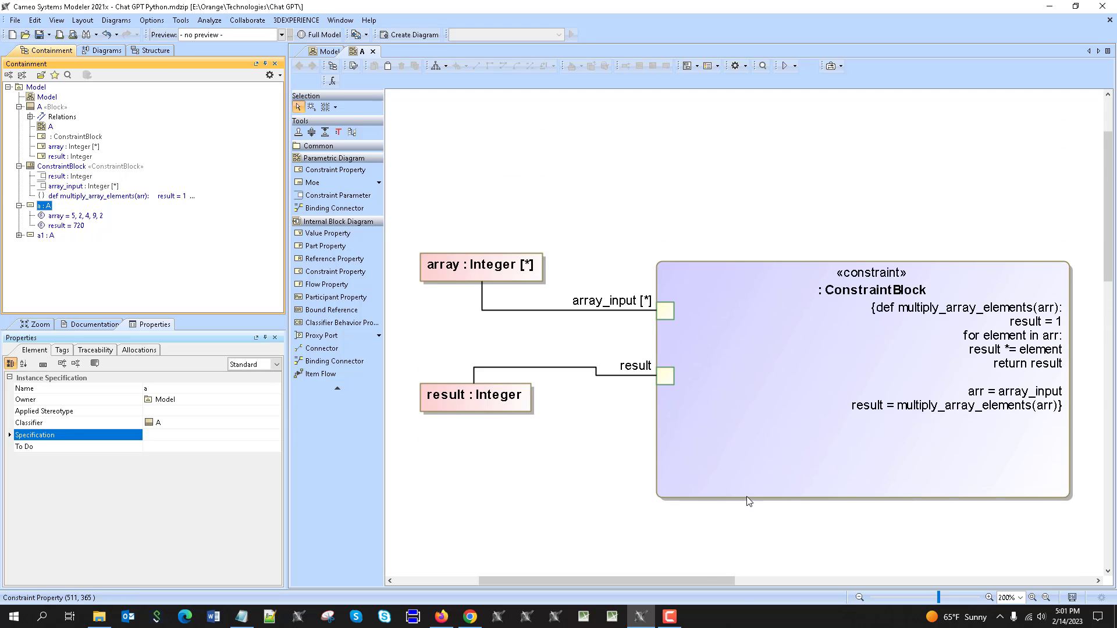
{"action": "right_click", "coordinate": [864, 426]}
{"action": "key", "text": "Escape"}
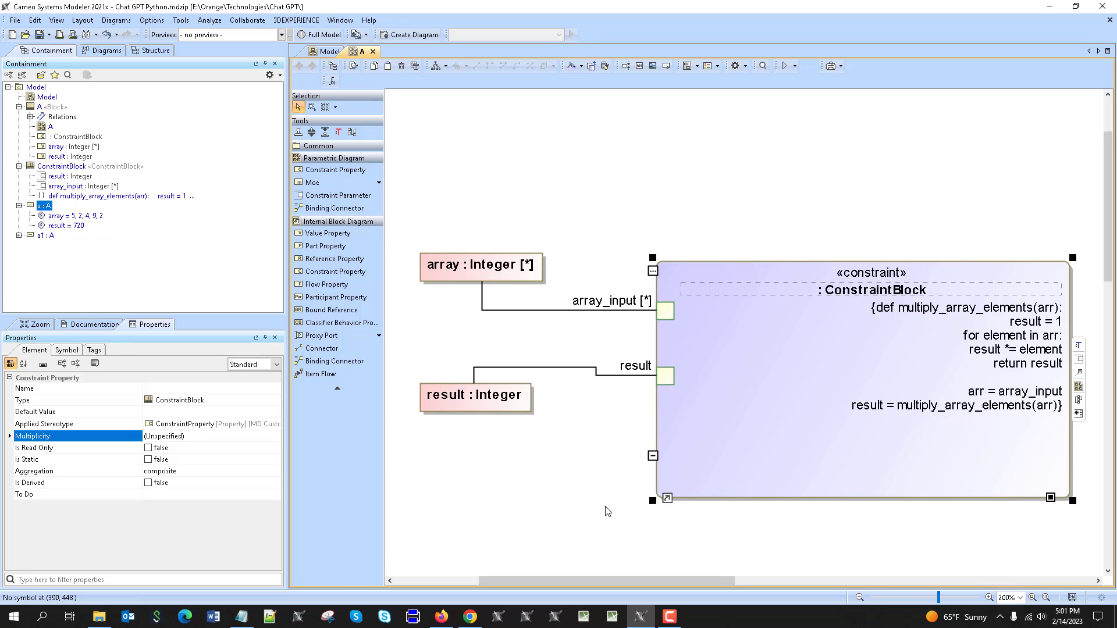